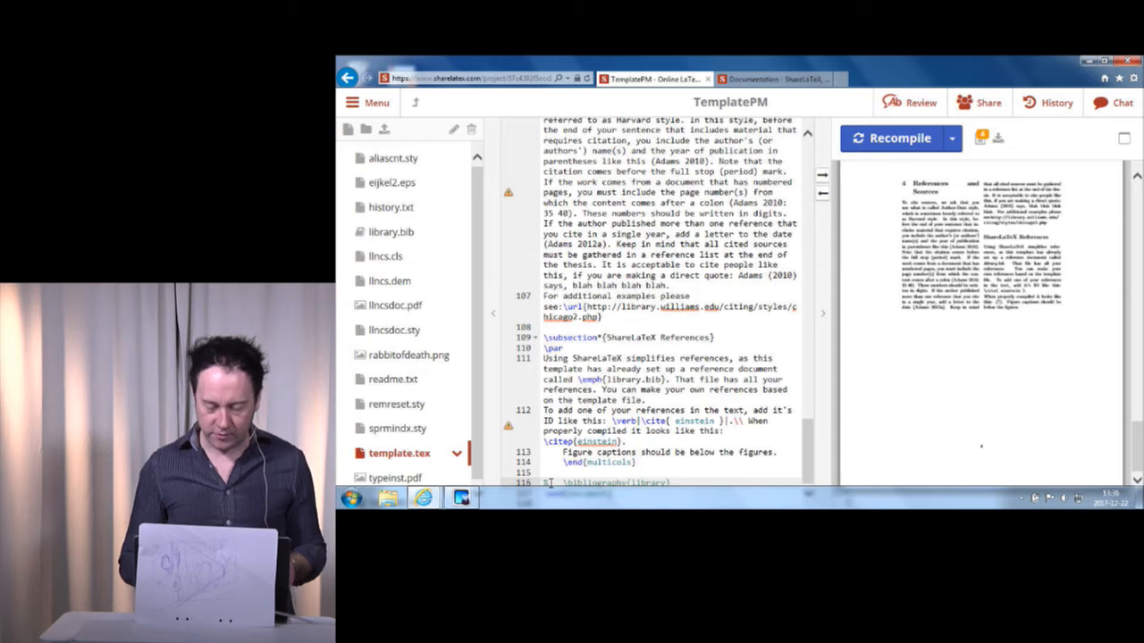
# Uncomment the \bibliography{library} line near the end of template.tex and recompile the PDF.
pyautogui.press('BackSpace')
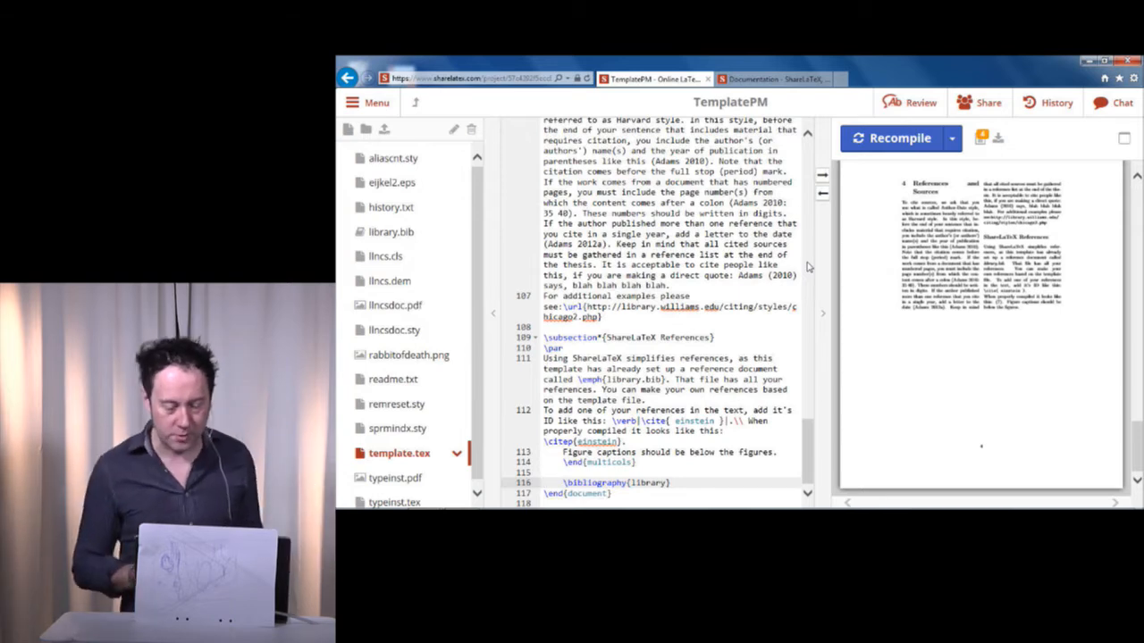
pyautogui.click(908, 151)
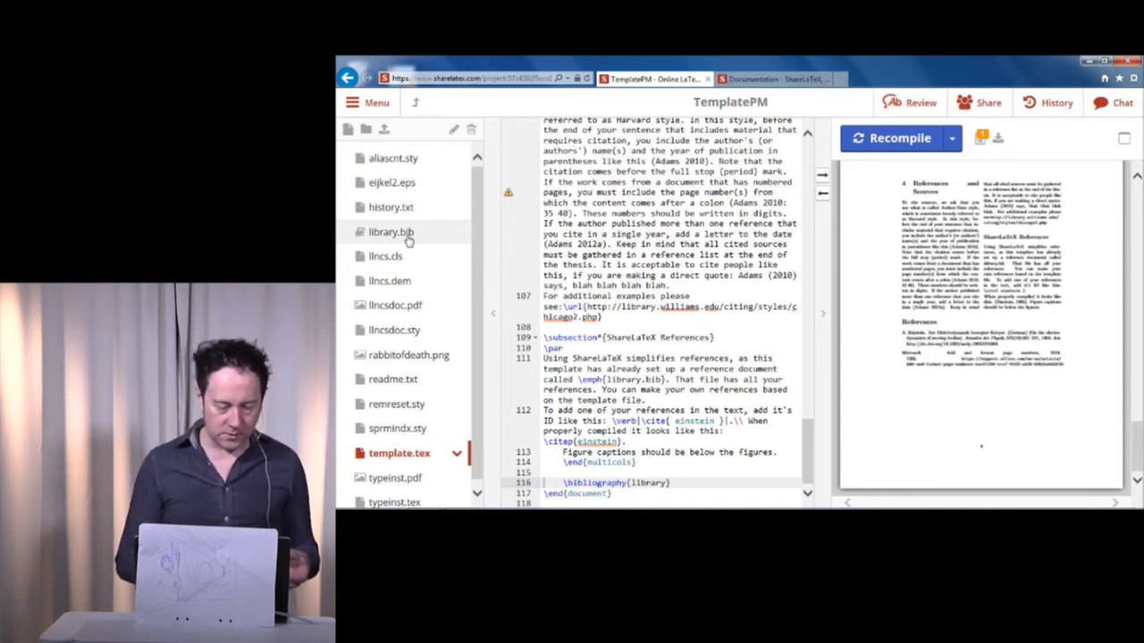
# Create a new project file named mypm.tex.
pyautogui.click(347, 130)
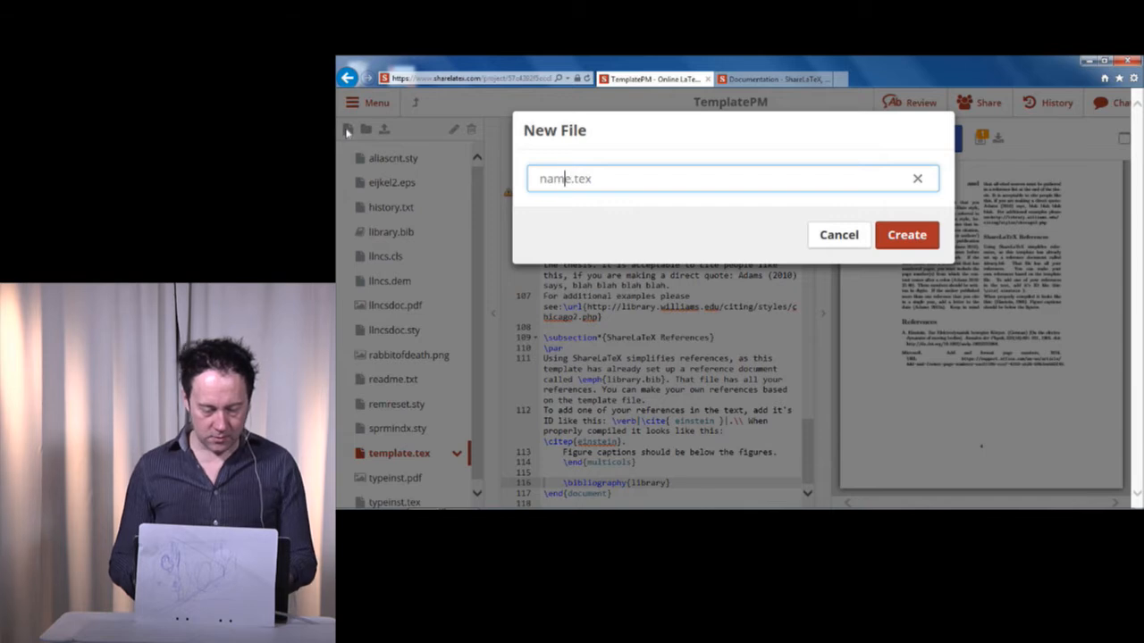
pyautogui.write('mypm')
pyautogui.press('Return')
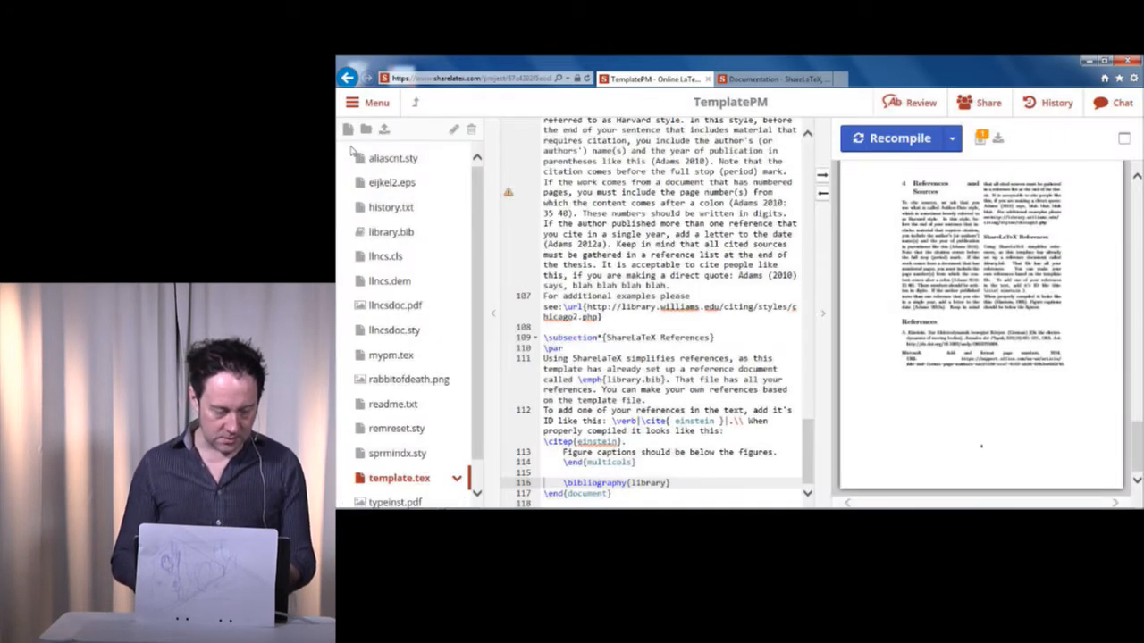
# Create a new bibliography file named newlibrary.bib in the project.
pyautogui.click(348, 130)
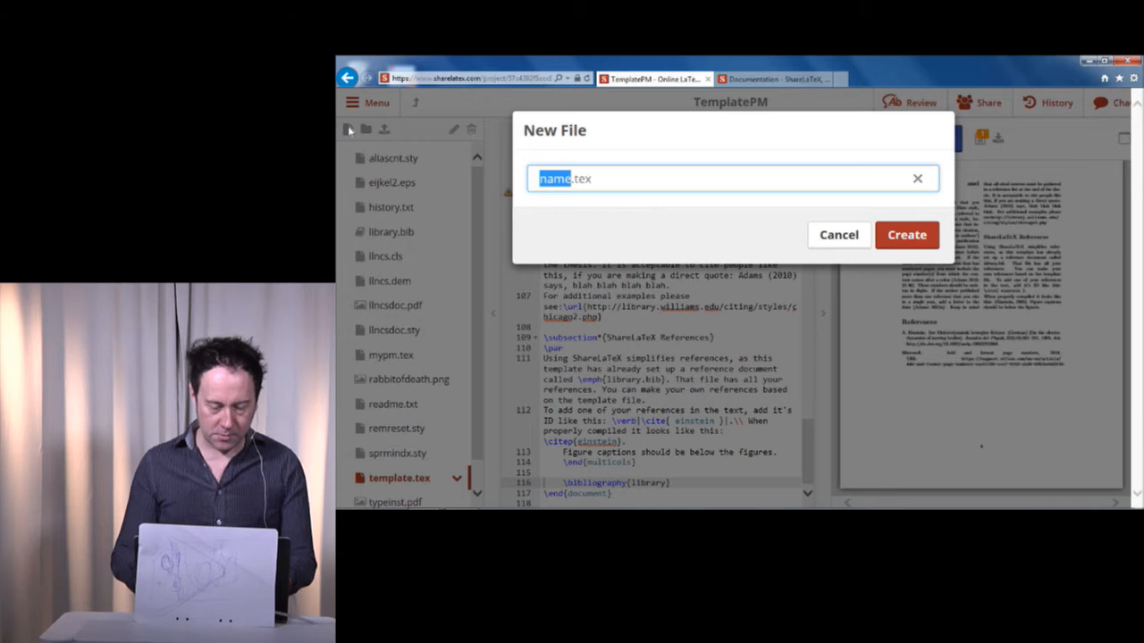
pyautogui.press('BackSpace')
pyautogui.write('newlib')
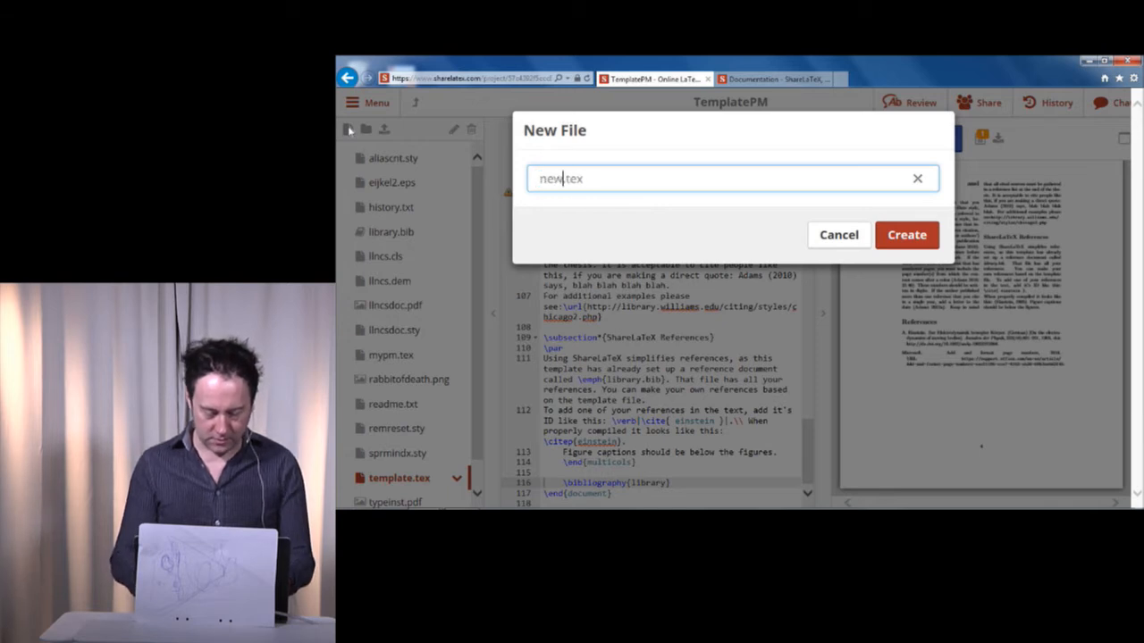
pyautogui.write('rary')
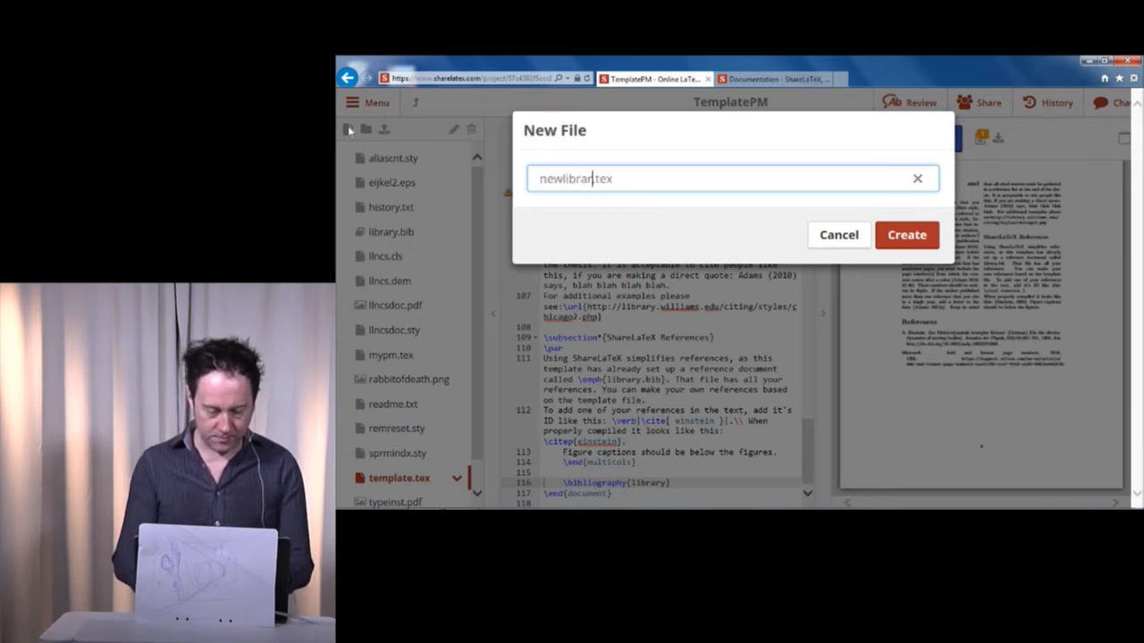
pyautogui.hotkey('shift', 'End')
pyautogui.write('bib')
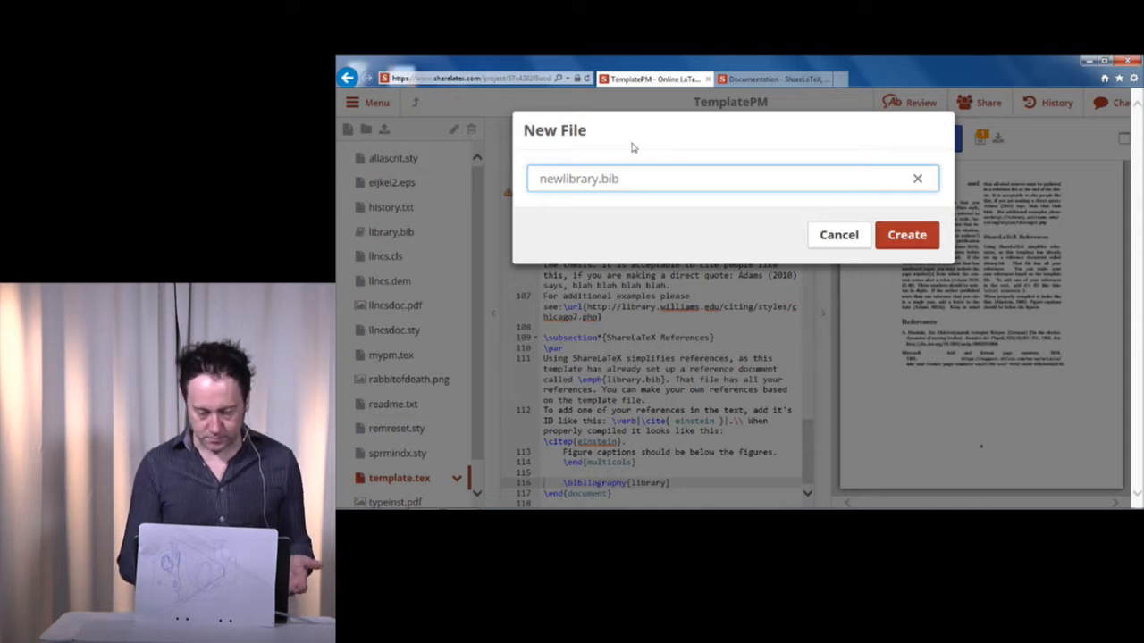
pyautogui.click(906, 233)
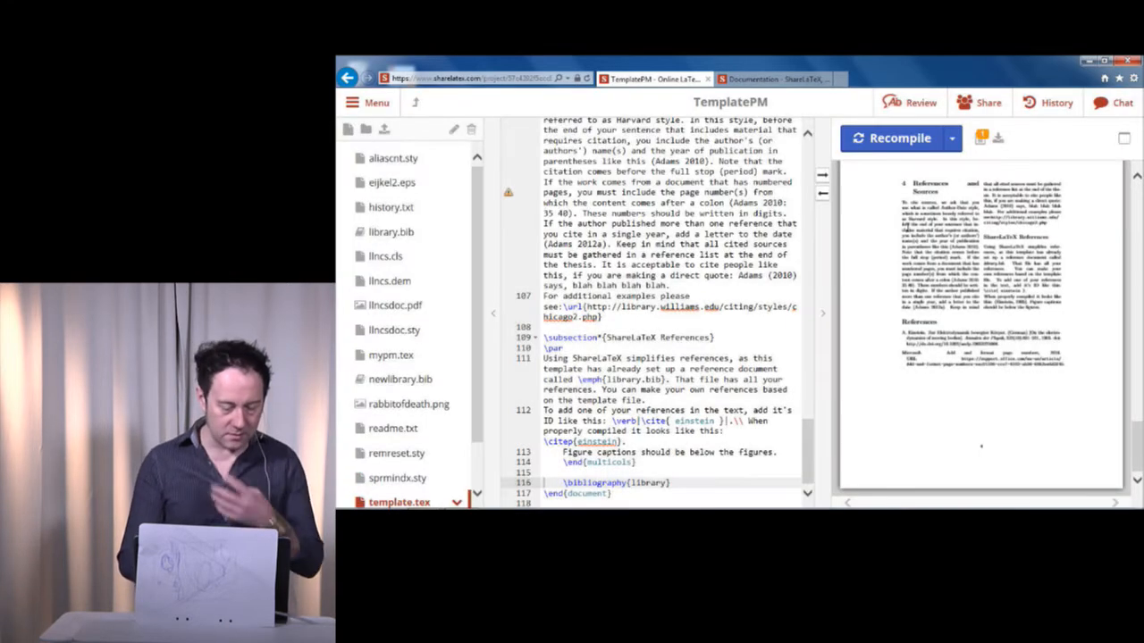
# Delete the newlibrary.bib file from the project.
pyautogui.click(392, 382)
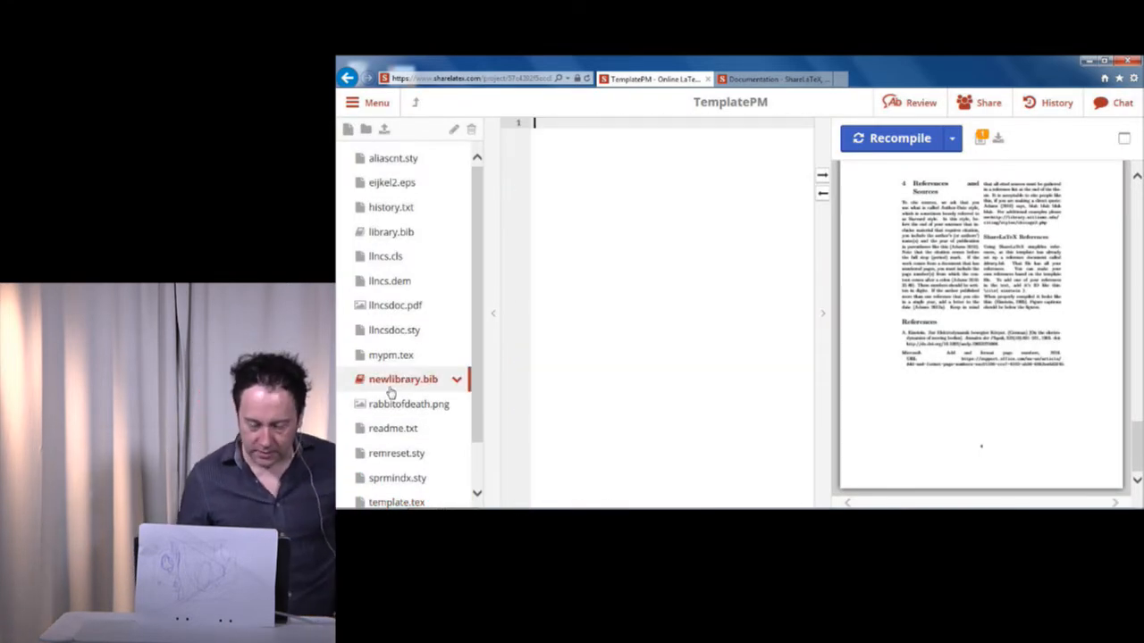
pyautogui.click(456, 380)
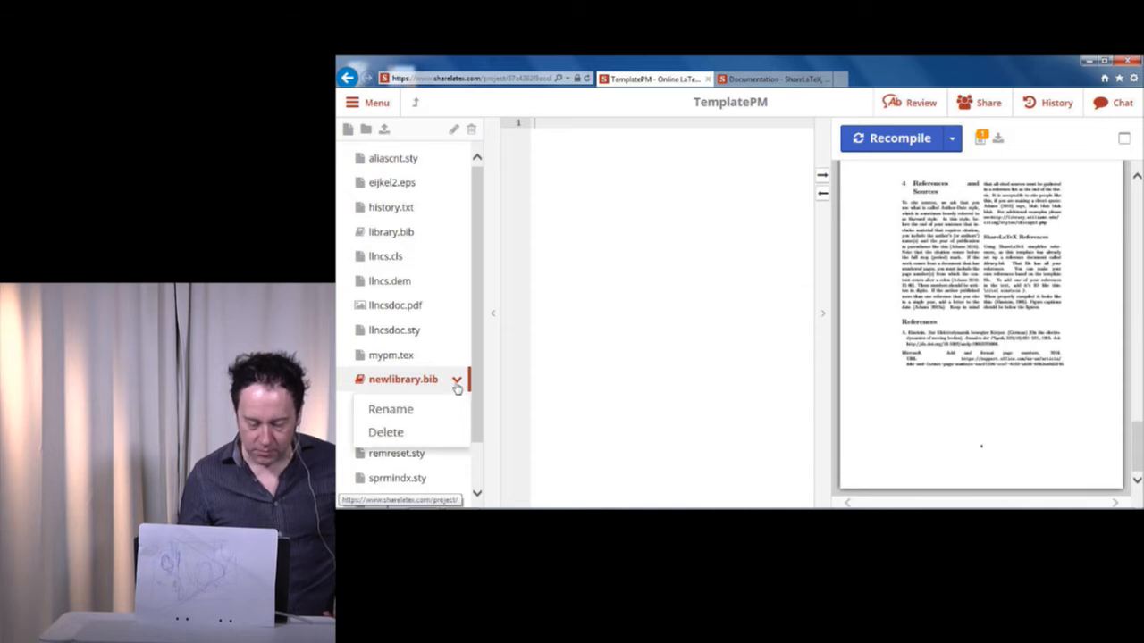
pyautogui.click(395, 434)
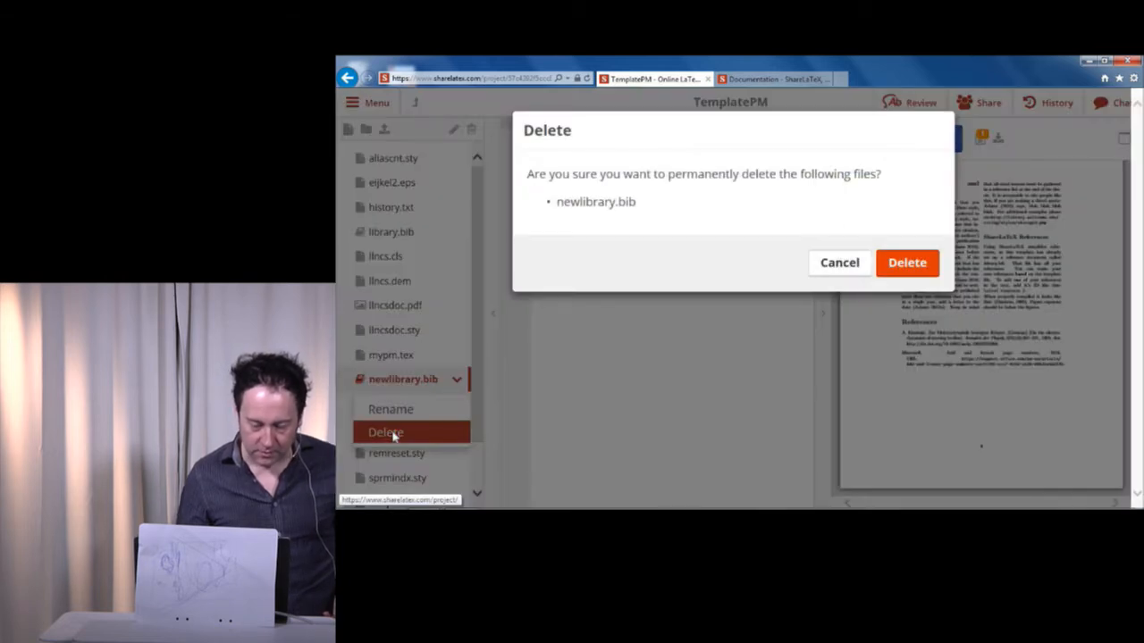
pyautogui.click(907, 262)
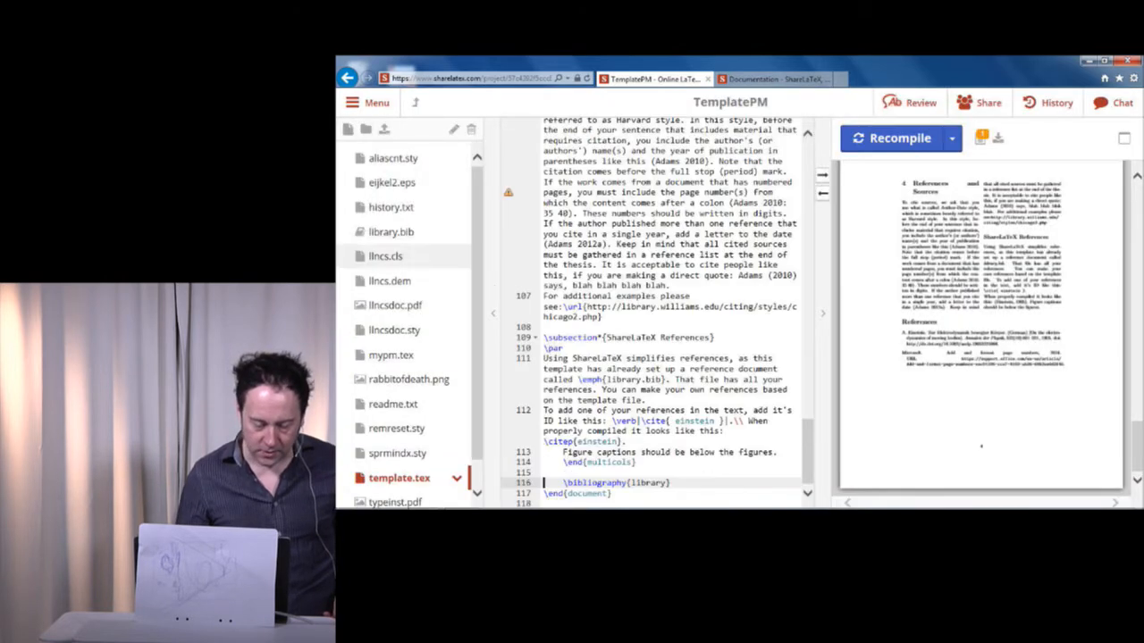
# Open library.bib and examine how its article, book and online entries are structured.
pyautogui.click(401, 238)
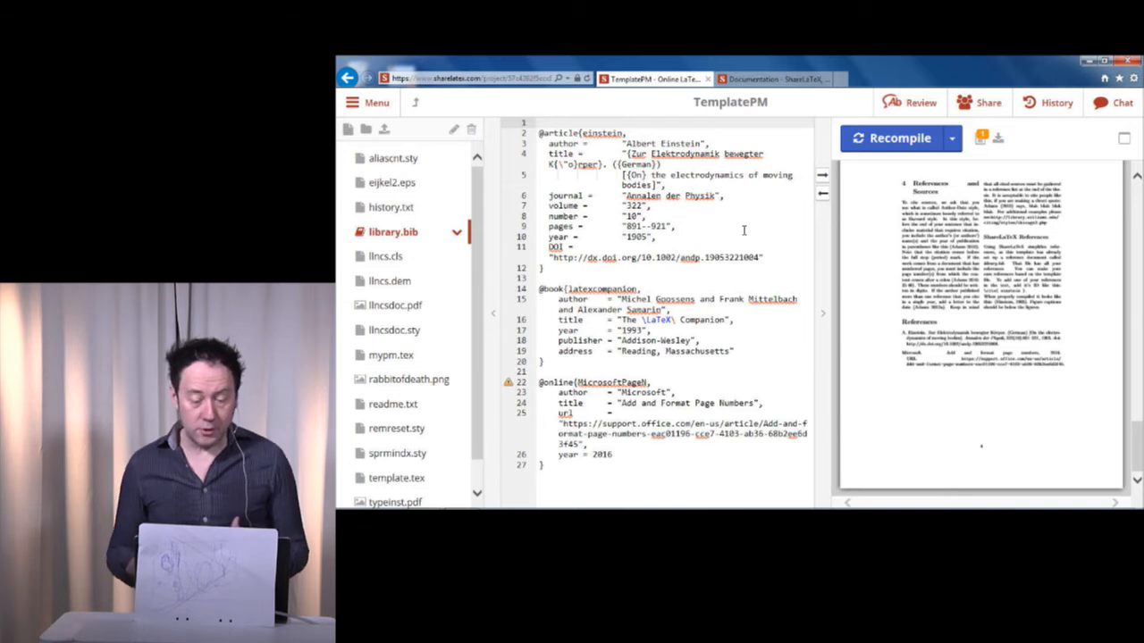
pyautogui.press('Down')
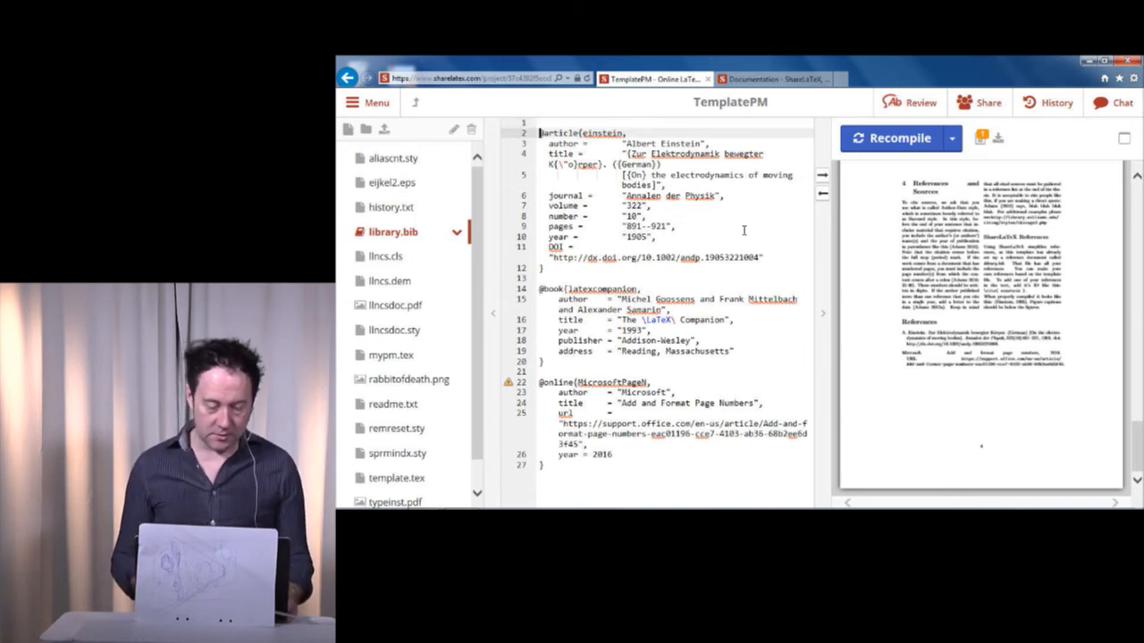
pyautogui.press('Down')
pyautogui.press('Down')
pyautogui.press('Down')
pyautogui.press('Down')
pyautogui.press('Down')
pyautogui.press('Down')
pyautogui.press('Down')
pyautogui.press('Down')
pyautogui.press('Down')
pyautogui.press('Down')
pyautogui.press('Down')
pyautogui.press('Down')
pyautogui.press('Down')
pyautogui.press('Down')
pyautogui.press('Down')
pyautogui.press('Down')
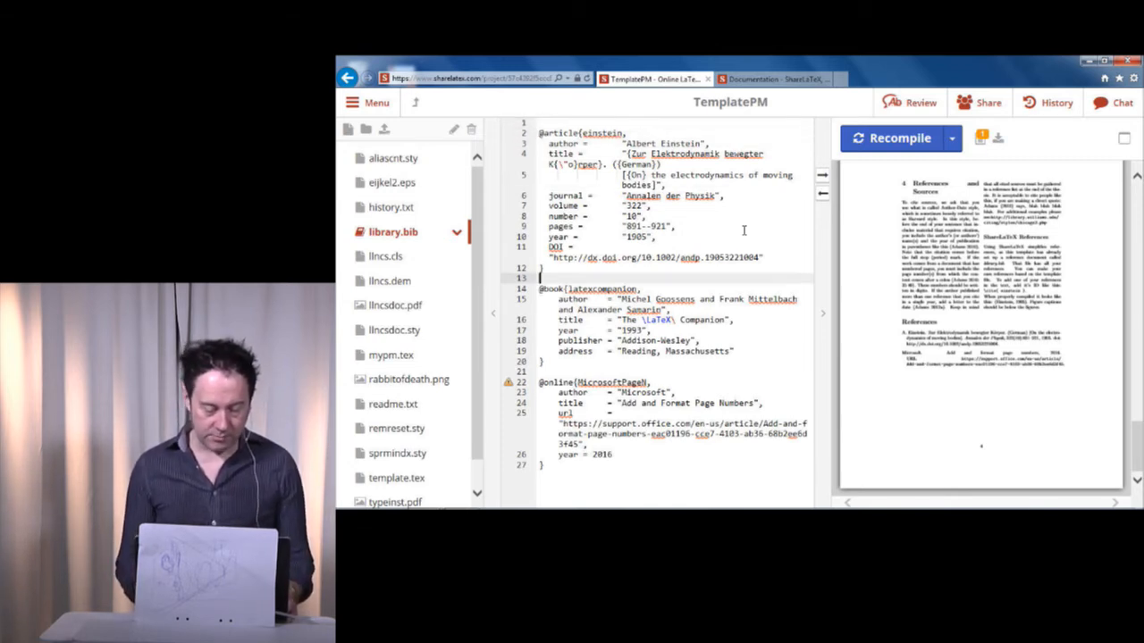
pyautogui.press('Right')
pyautogui.press('Right')
pyautogui.press('Down')
pyautogui.press('Down')
pyautogui.press('Down')
pyautogui.press('Down')
pyautogui.press('Down')
pyautogui.press('Down')
pyautogui.press('Down')
pyautogui.press('Down')
pyautogui.press('Down')
pyautogui.press('Down')
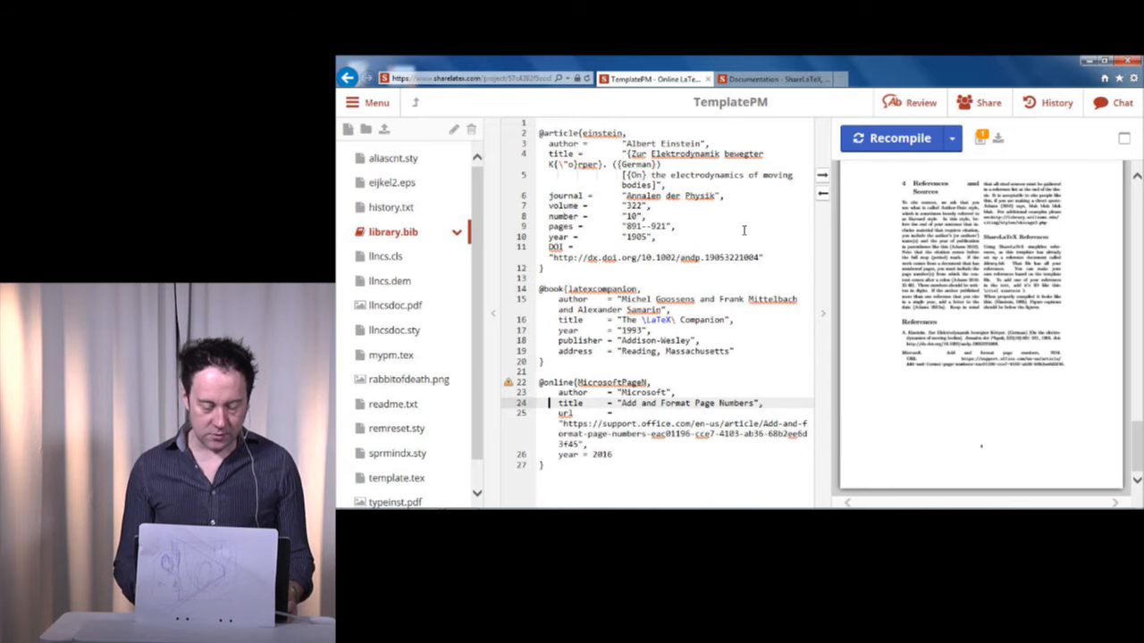
pyautogui.press('Up')
pyautogui.press('Up')
pyautogui.press('Up')
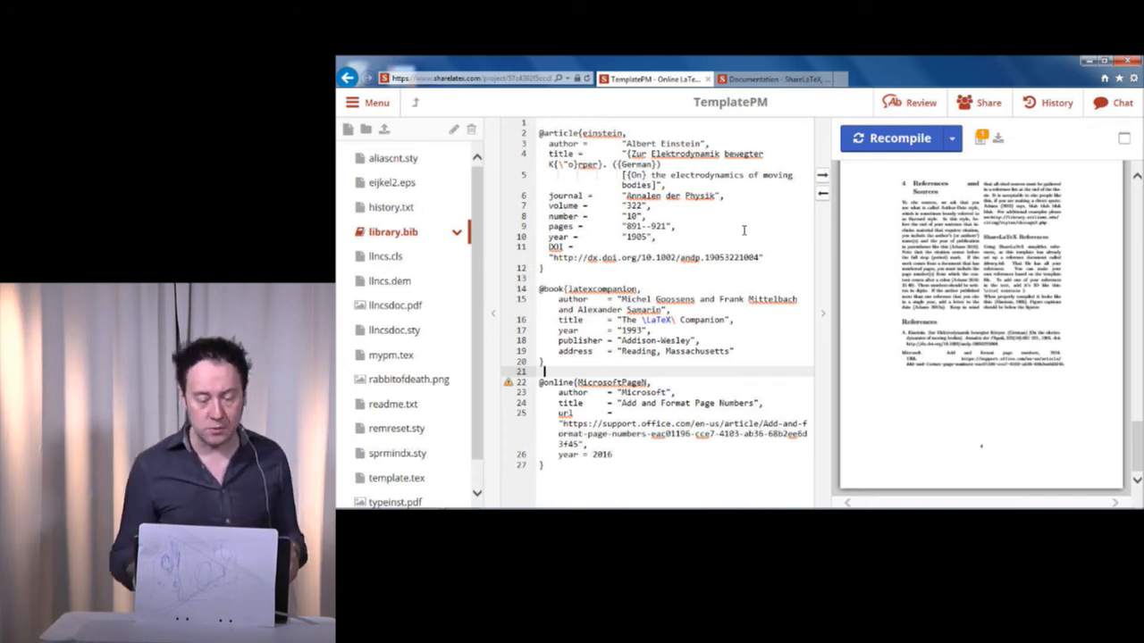
pyautogui.press('Up')
pyautogui.press('Up')
pyautogui.press('Up')
pyautogui.press('Up')
pyautogui.press('Up')
pyautogui.press('Up')
pyautogui.press('Up')
pyautogui.press('Up')
pyautogui.press('Up')
pyautogui.press('Up')
pyautogui.press('Up')
pyautogui.press('Up')
pyautogui.press('Up')
pyautogui.press('Up')
pyautogui.press('Up')
pyautogui.press('Up')
pyautogui.press('Up')
pyautogui.press('Up')
pyautogui.press('Up')
pyautogui.press('Up')
pyautogui.press('Up')
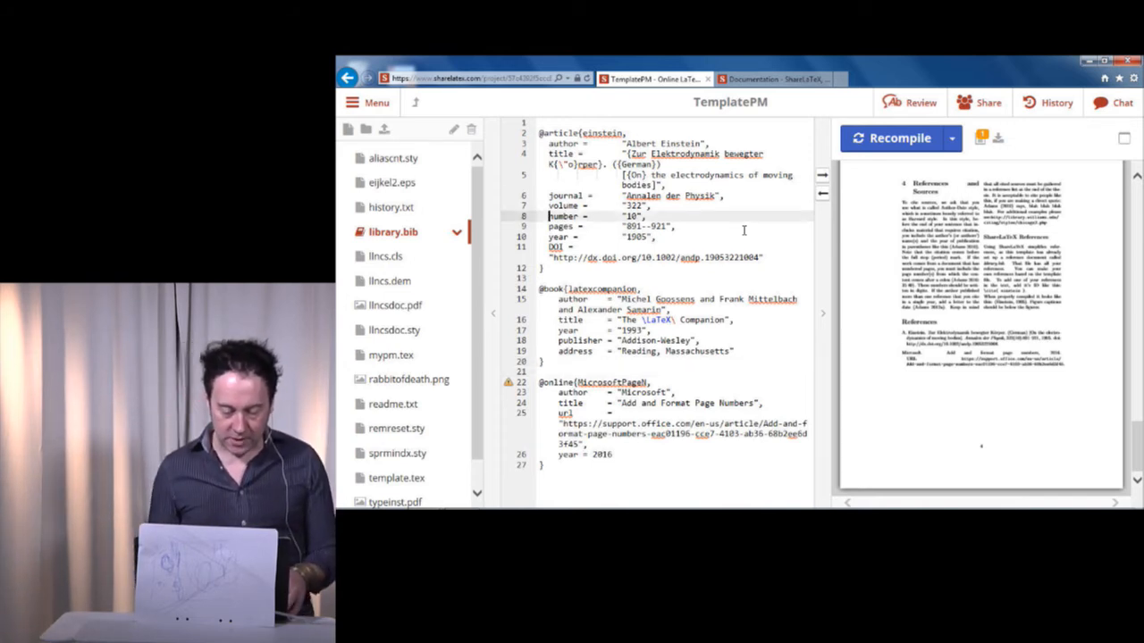
pyautogui.press('Home')
pyautogui.press('Down')
pyautogui.press('Down')
pyautogui.press('Down')
pyautogui.press('Up')
pyautogui.press('Up')
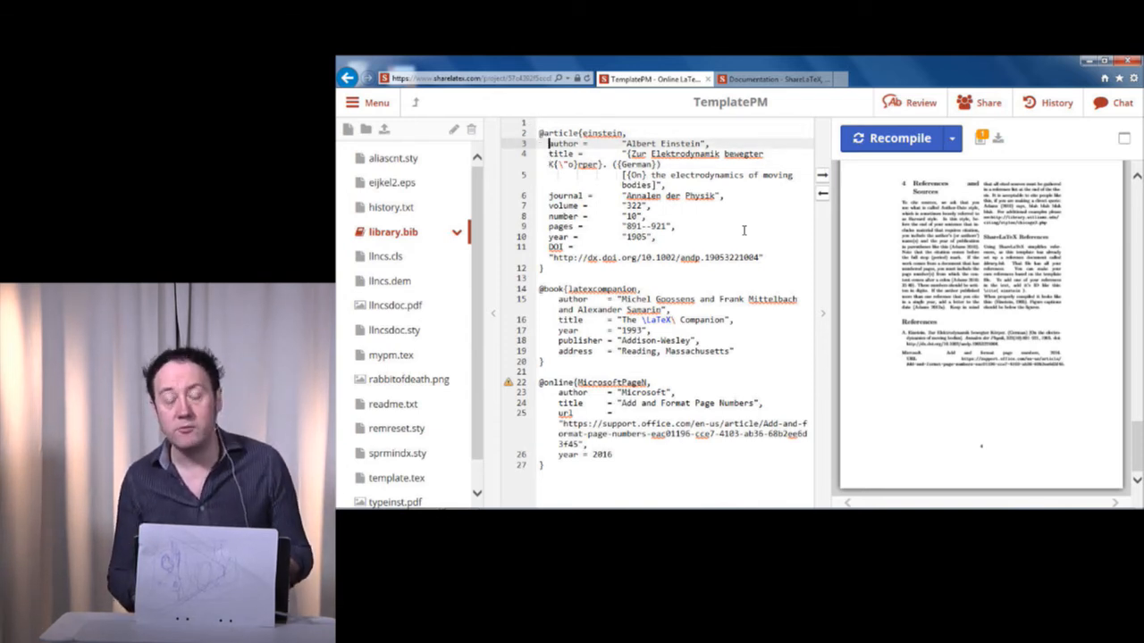
# Replace the author value of the einstein article entry with the surnames of the new source's authors.
pyautogui.press('Down')
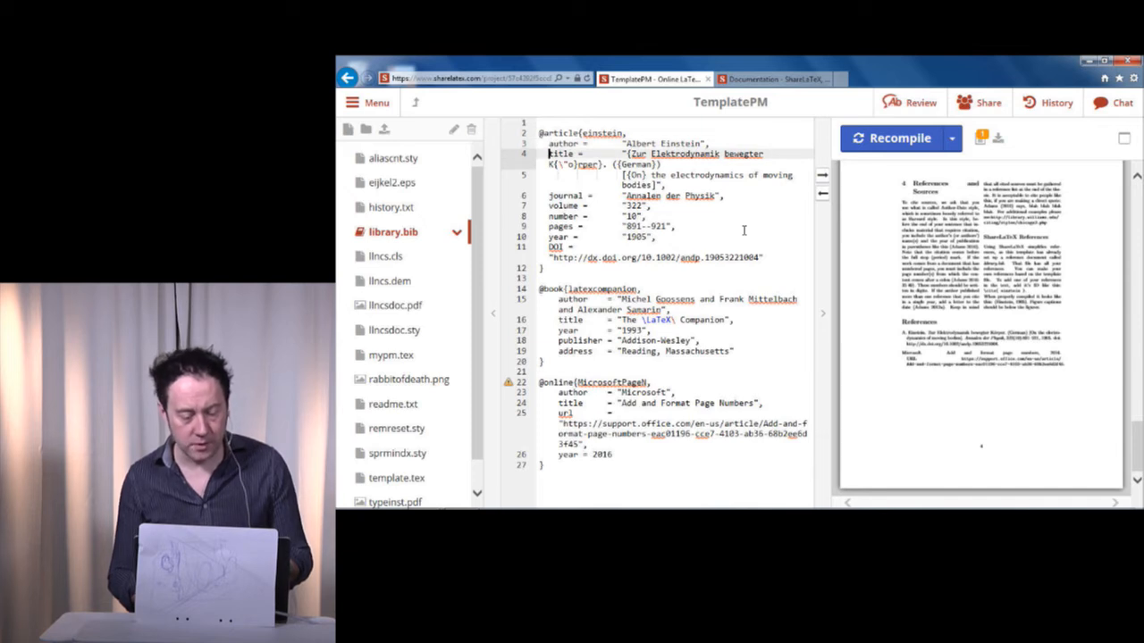
pyautogui.press('Left')
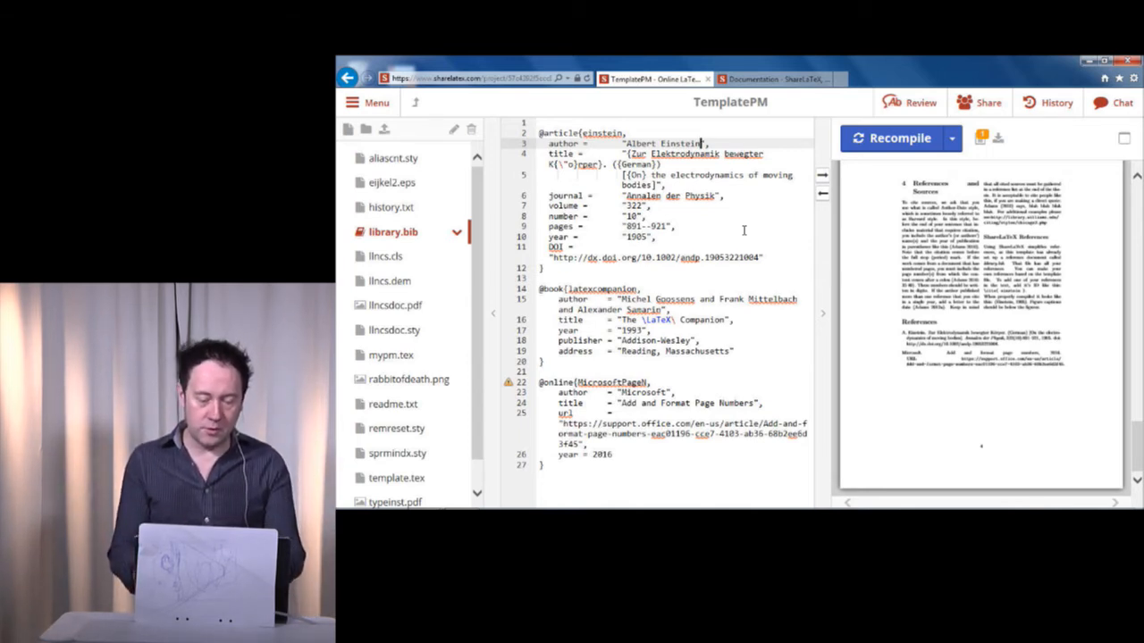
pyautogui.hotkey('ctrl', 'shift', 'Left')
pyautogui.hotkey('ctrl', 'shift', 'Left')
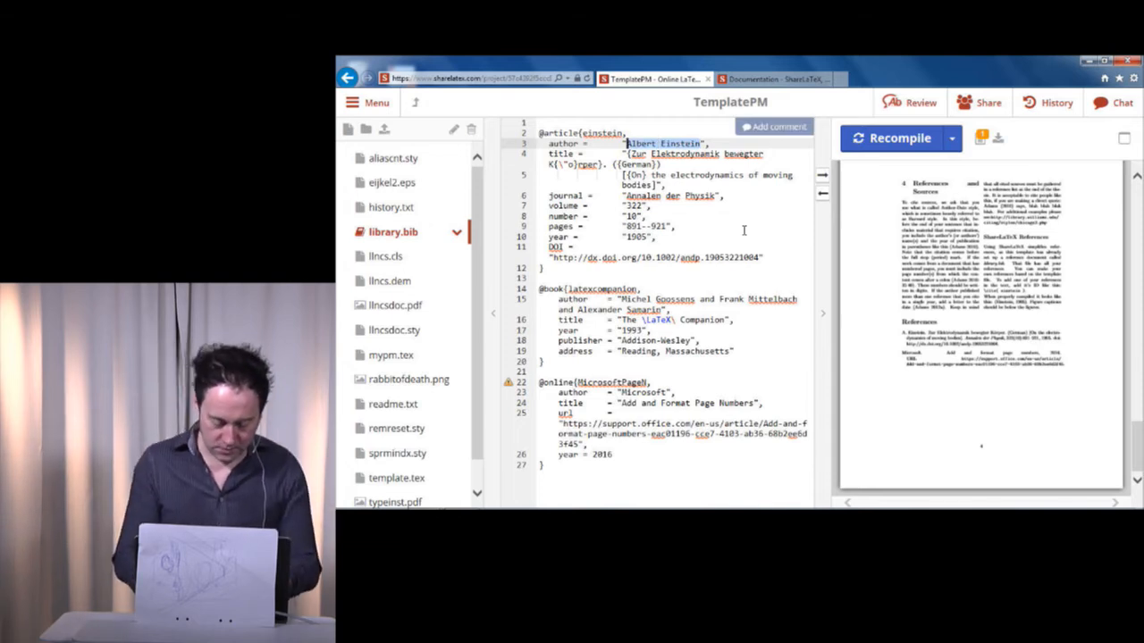
pyautogui.write('Hanicke, Le')
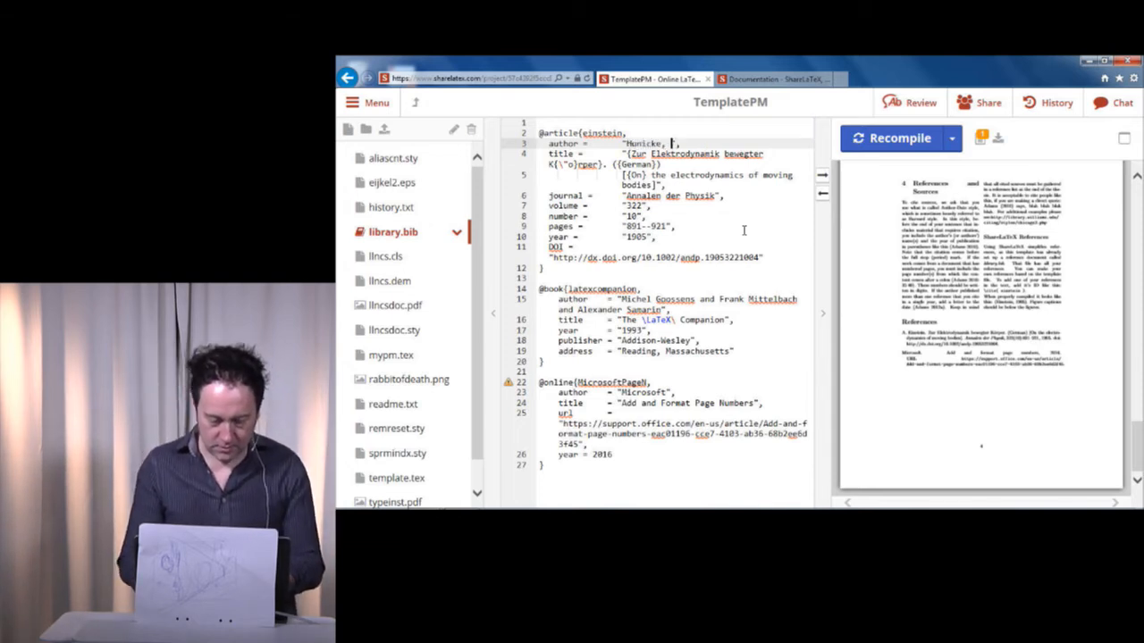
pyautogui.write('blanc')
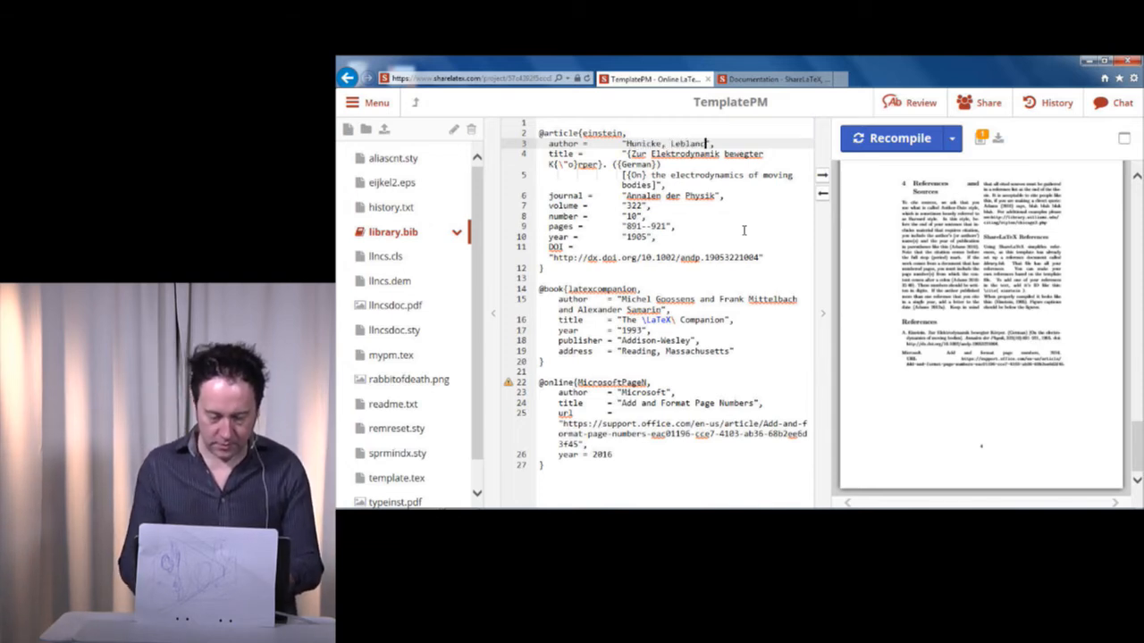
# Replace the German text in the first braces of the einstein entry's title with "Mechanics Dynamics and Aesthetics".
pyautogui.press('Down')
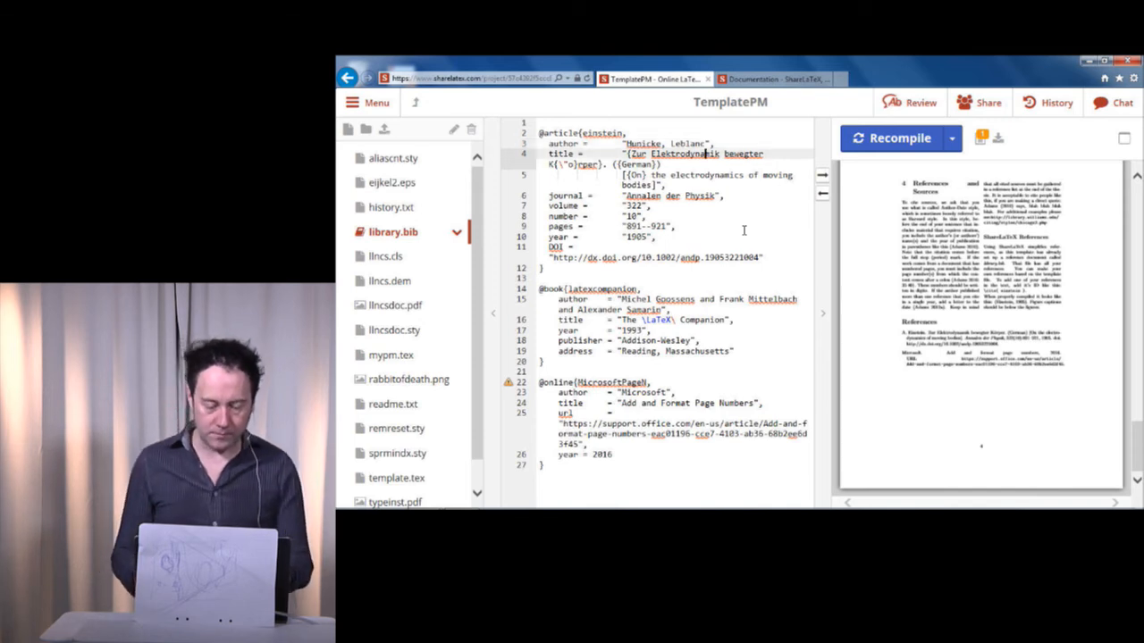
pyautogui.hotkey('shift', 'Down')
pyautogui.hotkey('shift', 'Left')
pyautogui.hotkey('shift', 'Left')
pyautogui.hotkey('shift', 'Left')
pyautogui.hotkey('shift', 'Left')
pyautogui.hotkey('shift', 'Left')
pyautogui.hotkey('shift', 'Left')
pyautogui.hotkey('shift', 'Left')
pyautogui.hotkey('shift', 'Left')
pyautogui.hotkey('shift', 'Left')
pyautogui.hotkey('shift', 'Left')
pyautogui.hotkey('shift', 'Right')
pyautogui.hotkey('shift', 'Right')
pyautogui.hotkey('shift', 'Right')
pyautogui.hotkey('shift', 'Right')
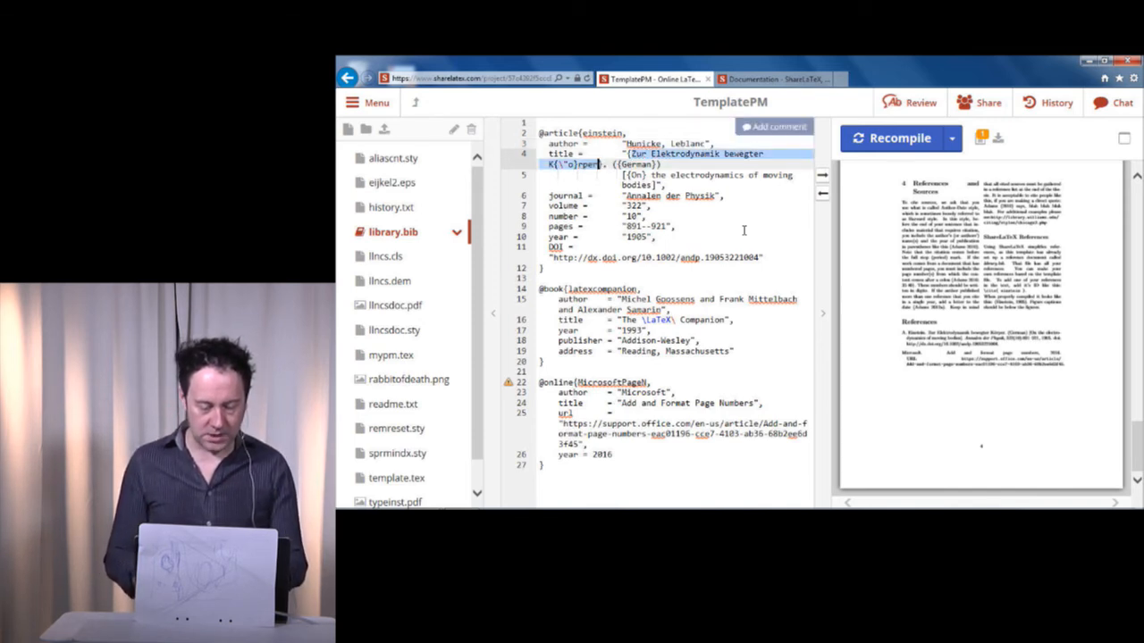
pyautogui.write('Mechanics Dy')
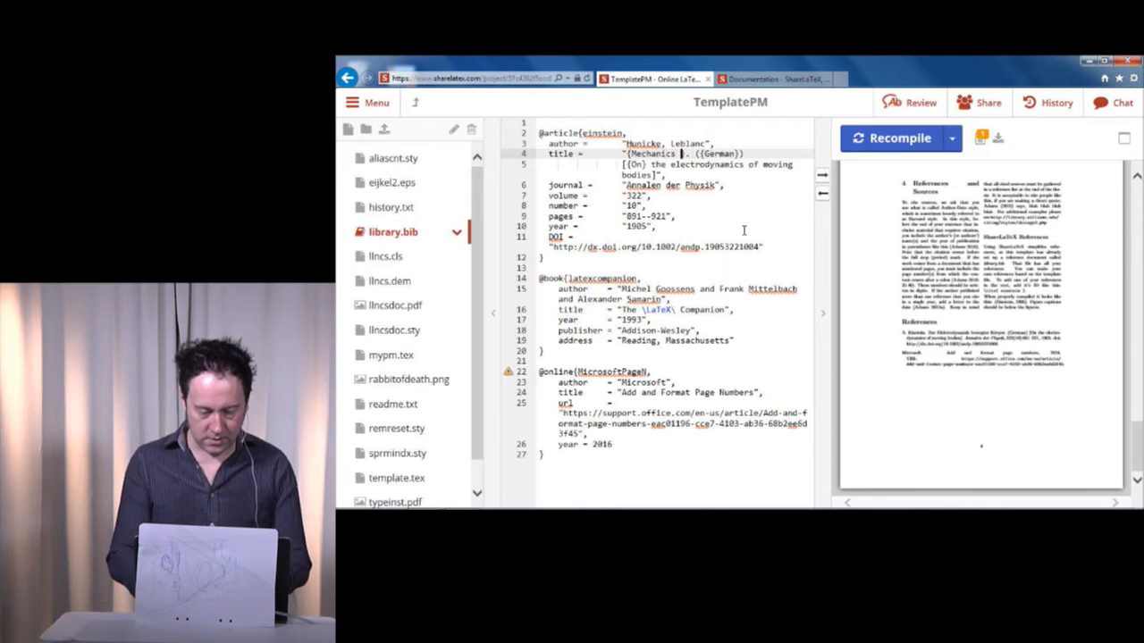
pyautogui.write('namics and Aes')
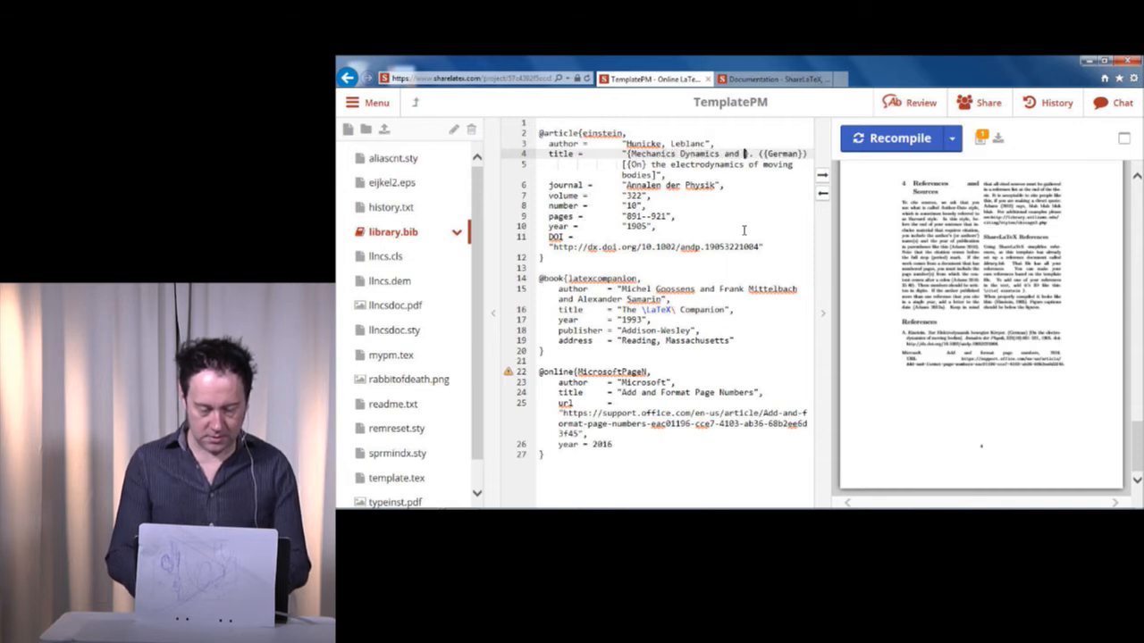
pyautogui.write('thetics')
# Clear the journal and volume values of the einstein entry, keeping the empty quotation marks.
pyautogui.press('Down')
pyautogui.press('Down')
pyautogui.press('Down')
pyautogui.press('Down')
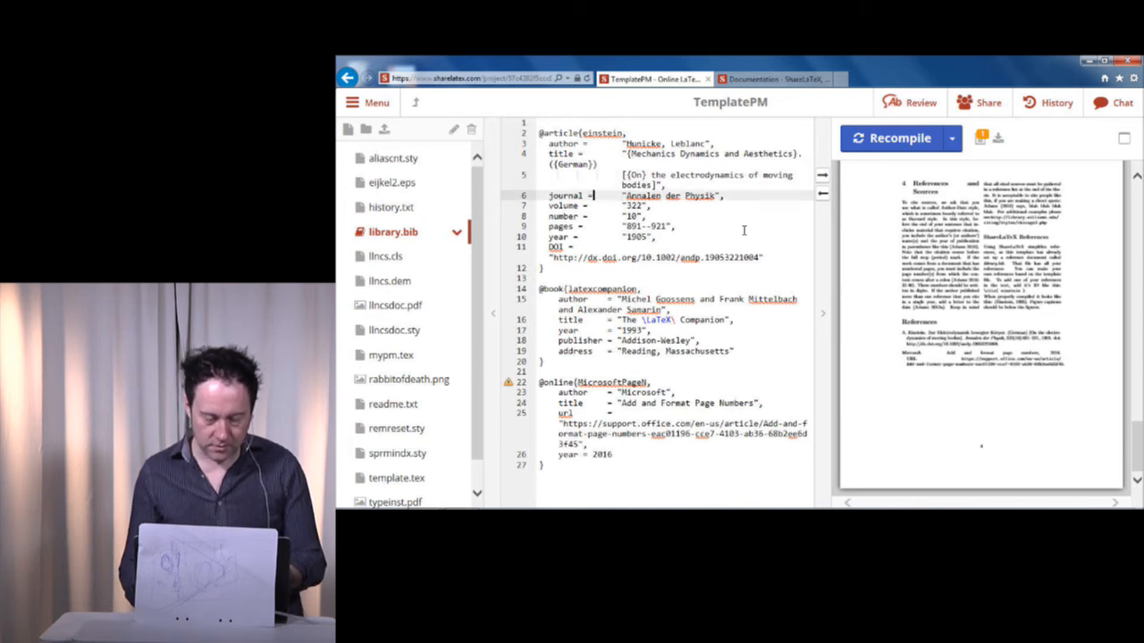
pyautogui.hotkey('ctrl', 'shift', 'Right')
pyautogui.hotkey('ctrl', 'shift', 'Right')
pyautogui.hotkey('ctrl', 'shift', 'Right')
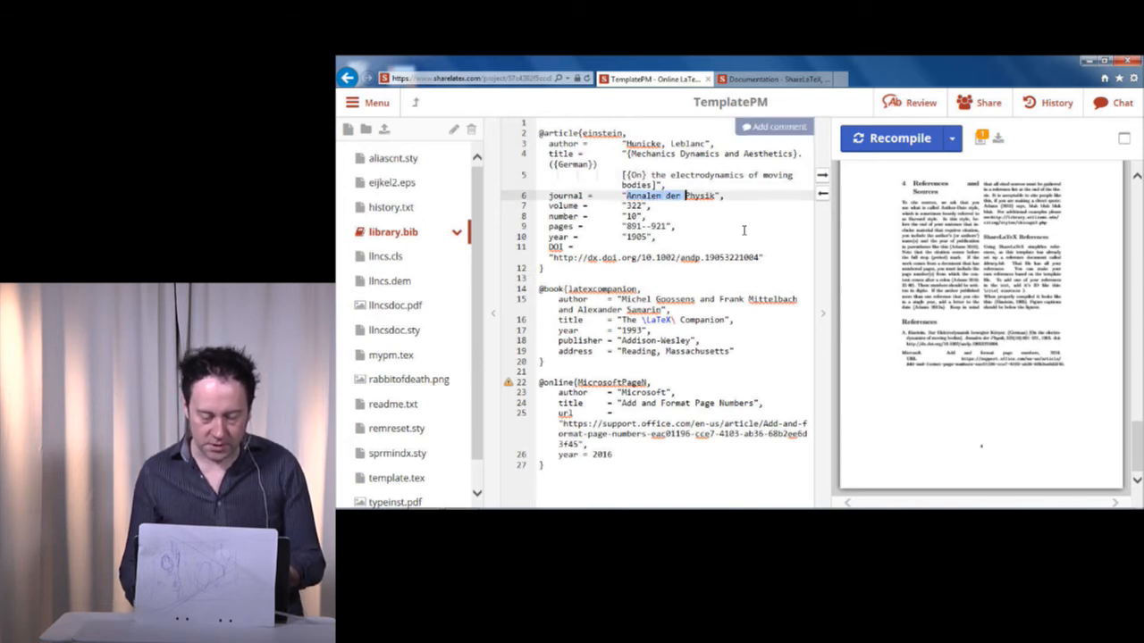
pyautogui.press('BackSpace')
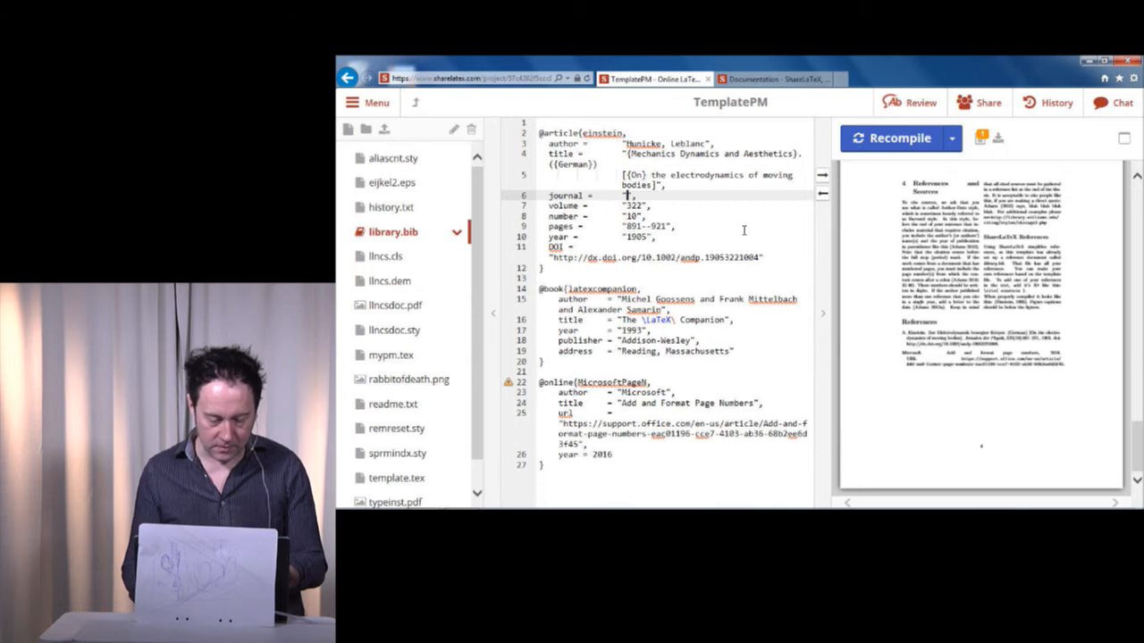
pyautogui.press('Down')
pyautogui.hotkey('ctrl', 'shift', 'Right')
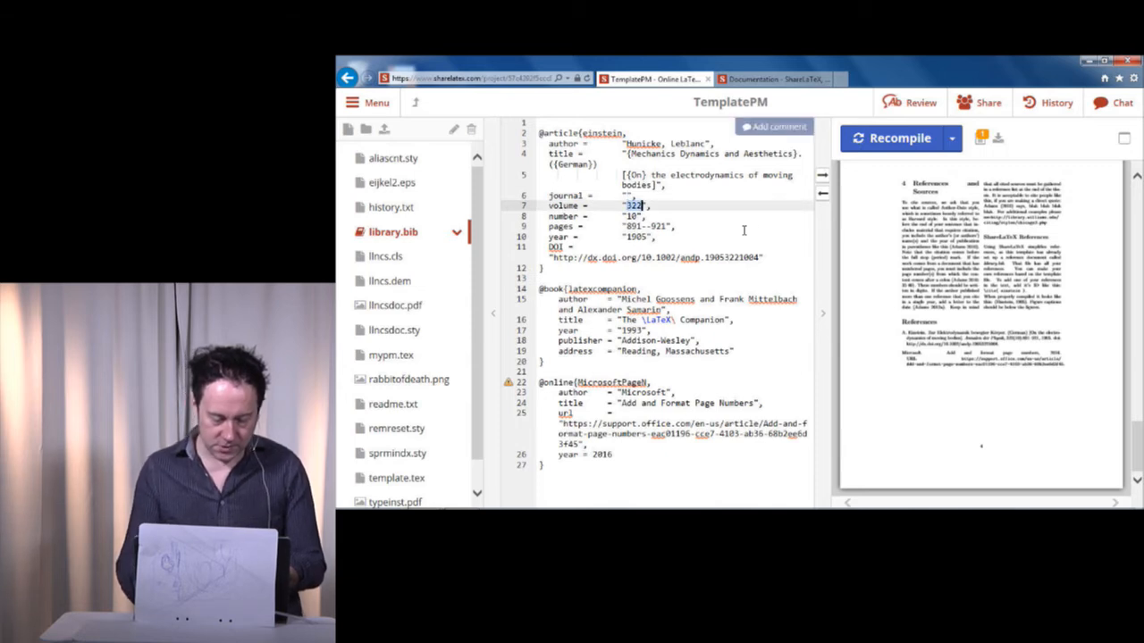
pyautogui.press('BackSpace')
# Clear the pages value of the einstein entry, keeping the empty quotation marks.
pyautogui.press('Down')
pyautogui.hotkey('ctrl', 'shift', 'Right')
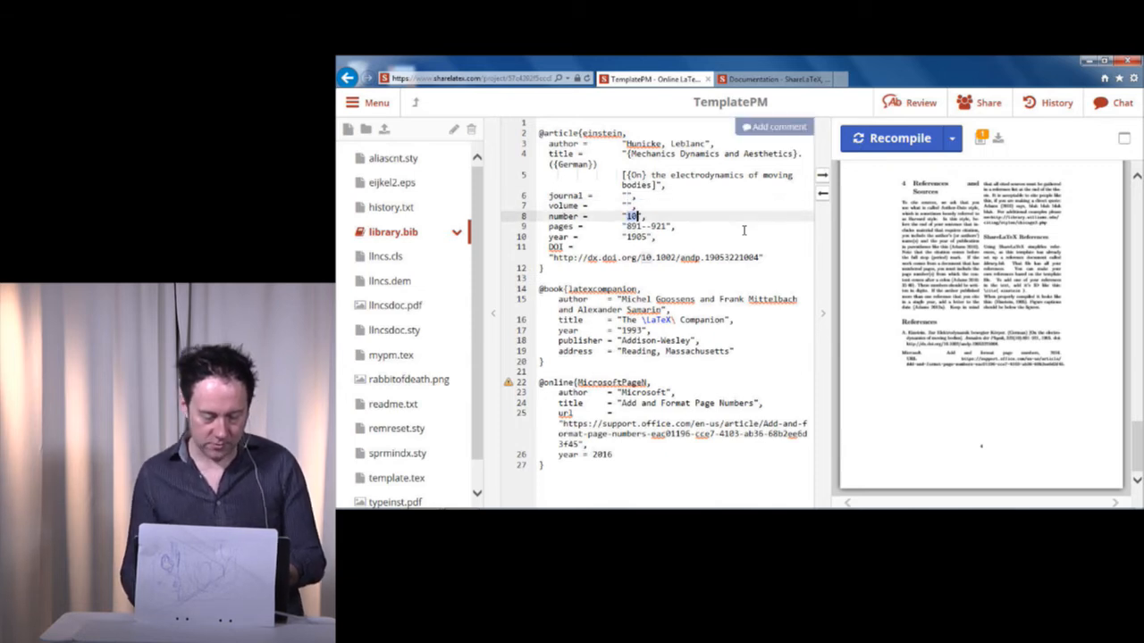
pyautogui.press('Down')
pyautogui.hotkey('ctrl', 'shift', 'Right')
pyautogui.hotkey('ctrl', 'shift', 'Right')
pyautogui.hotkey('ctrl', 'shift', 'Right')
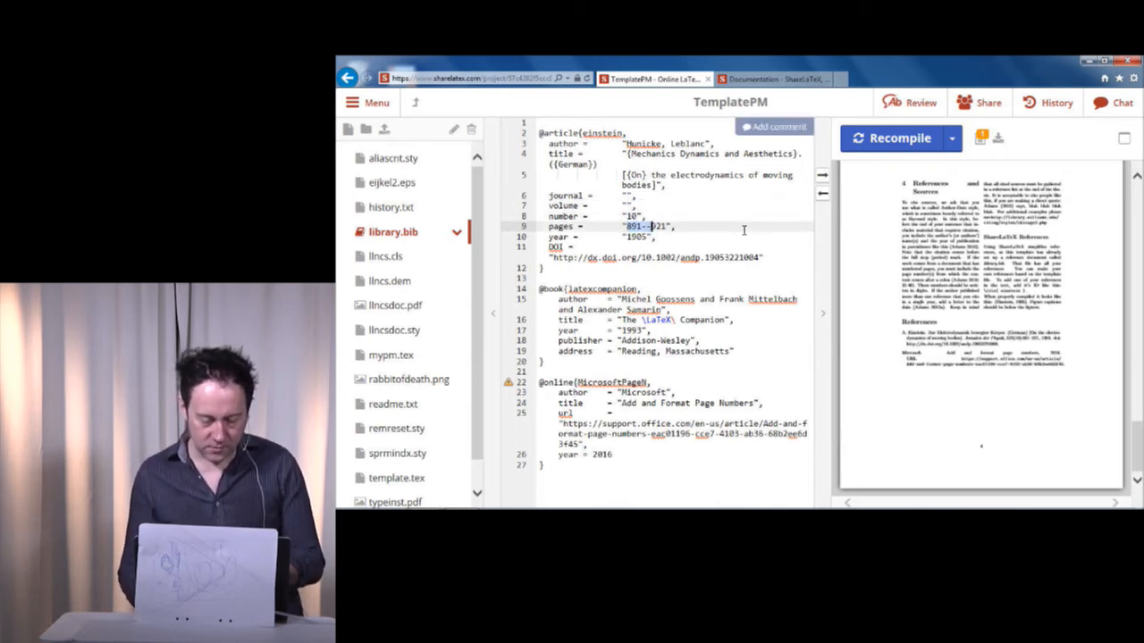
pyautogui.press('BackSpace')
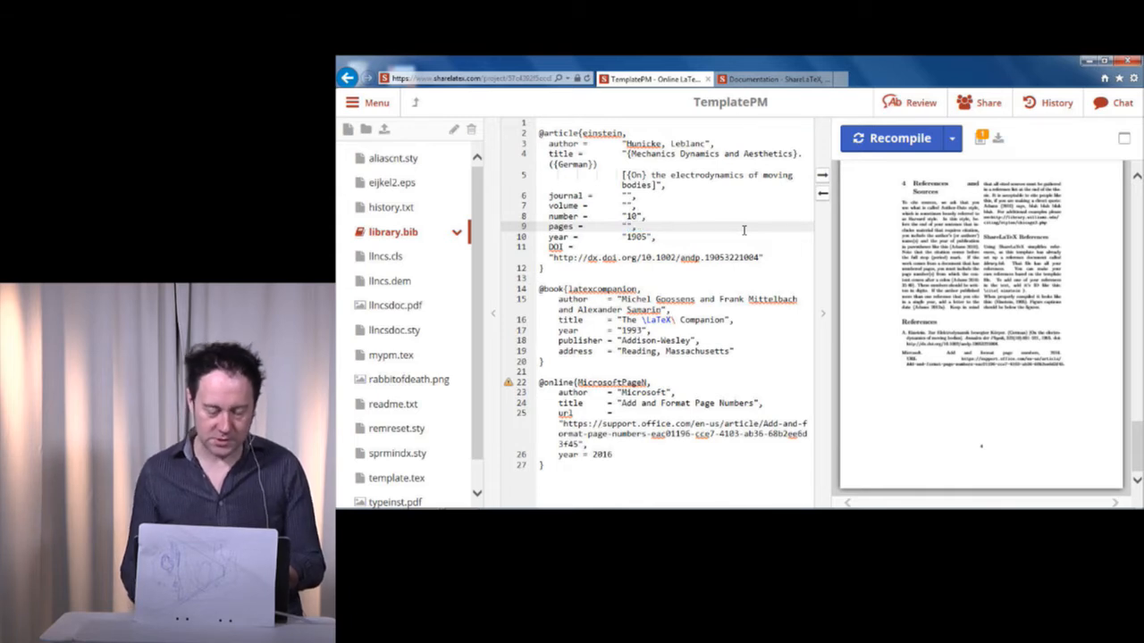
pyautogui.press('Down')
pyautogui.hotkey('ctrl', 'shift', 'Right')
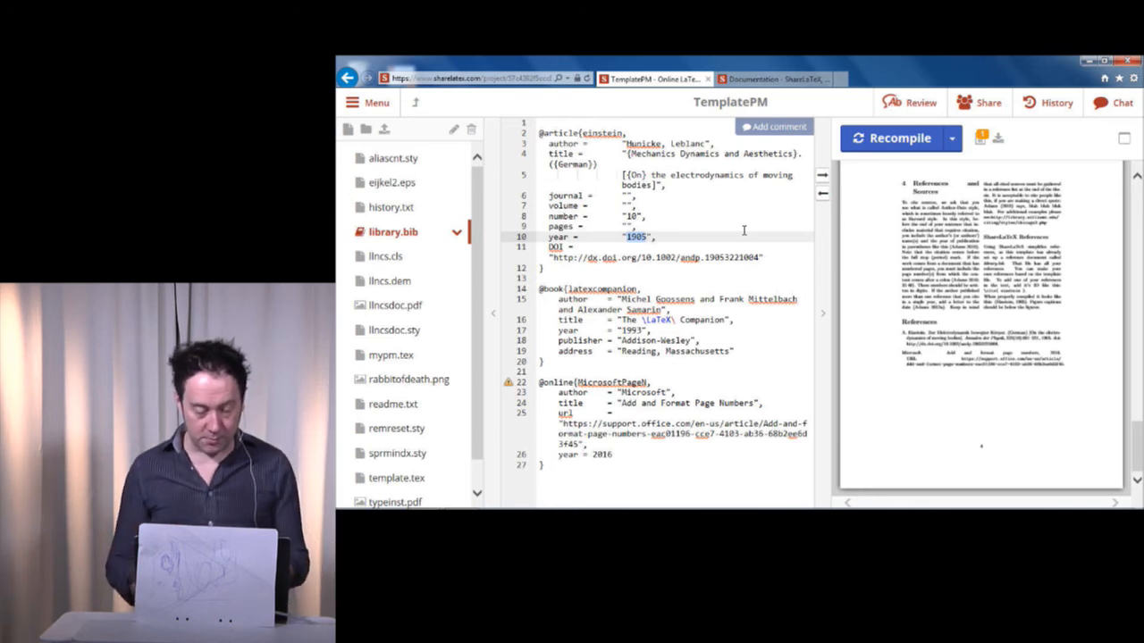
pyautogui.press('Down')
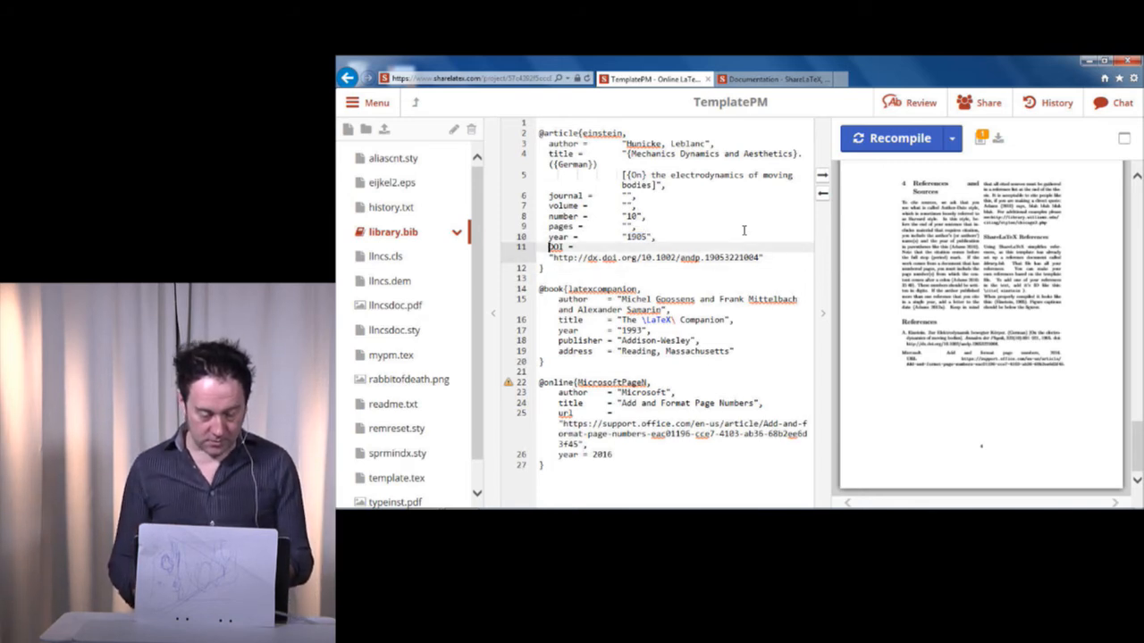
pyautogui.press('Down')
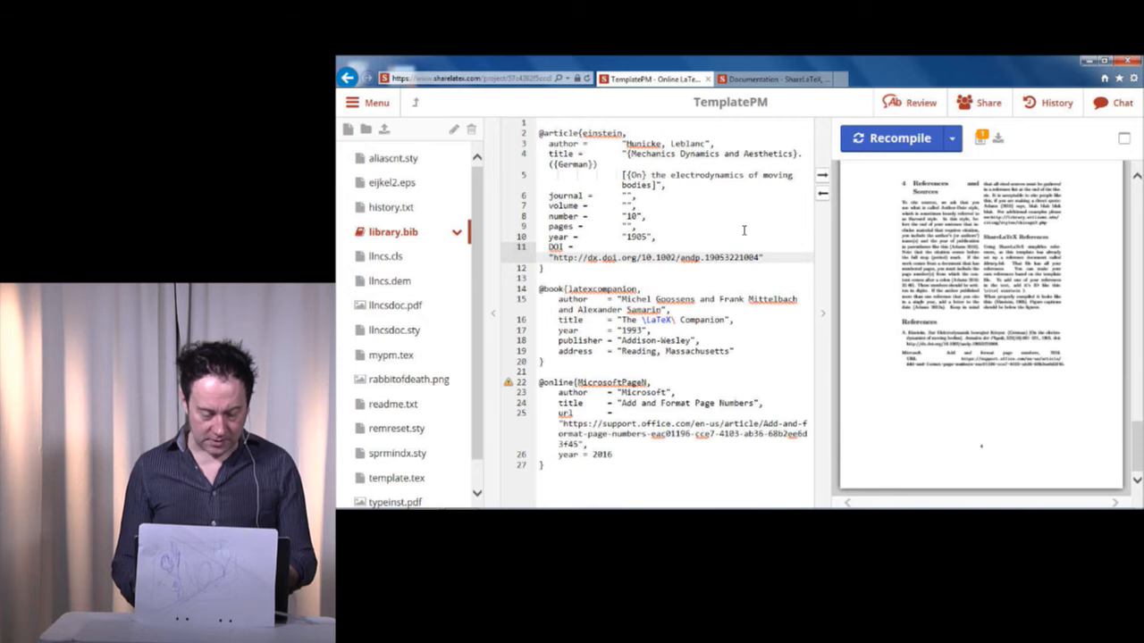
# Replace the citation key latexcompanion of the book entry with "fundamentals", keeping the comma after it.
pyautogui.press('Down')
pyautogui.press('Down')
pyautogui.press('Down')
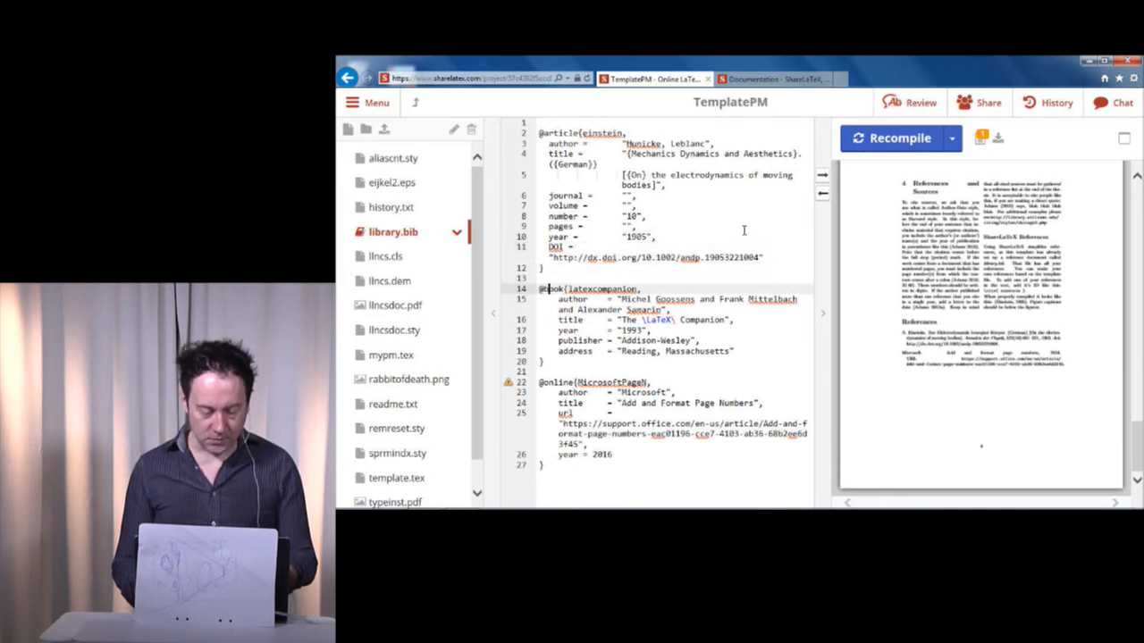
pyautogui.press('Right')
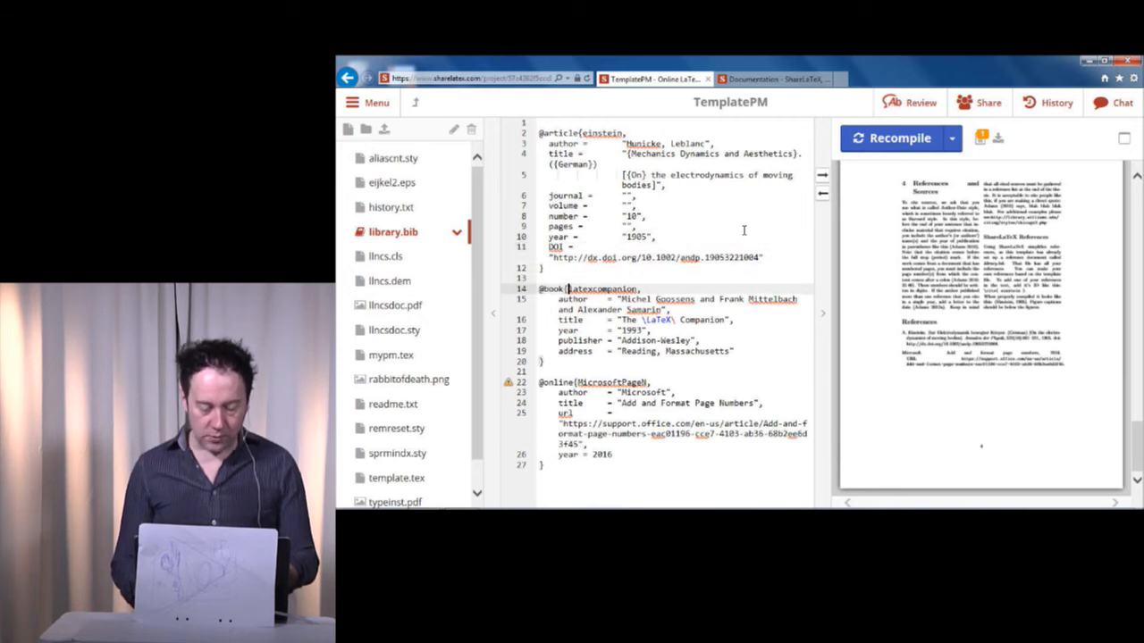
pyautogui.hotkey('ctrl', 'shift', 'Right')
pyautogui.press('Left')
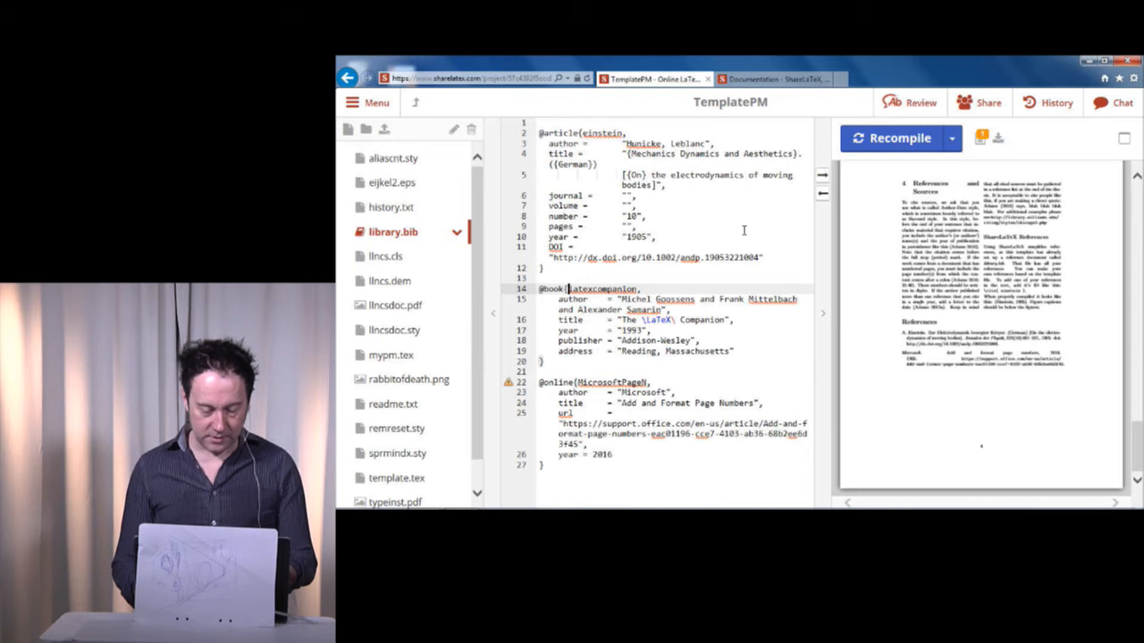
pyautogui.hotkey('ctrl', 'shift', 'Right')
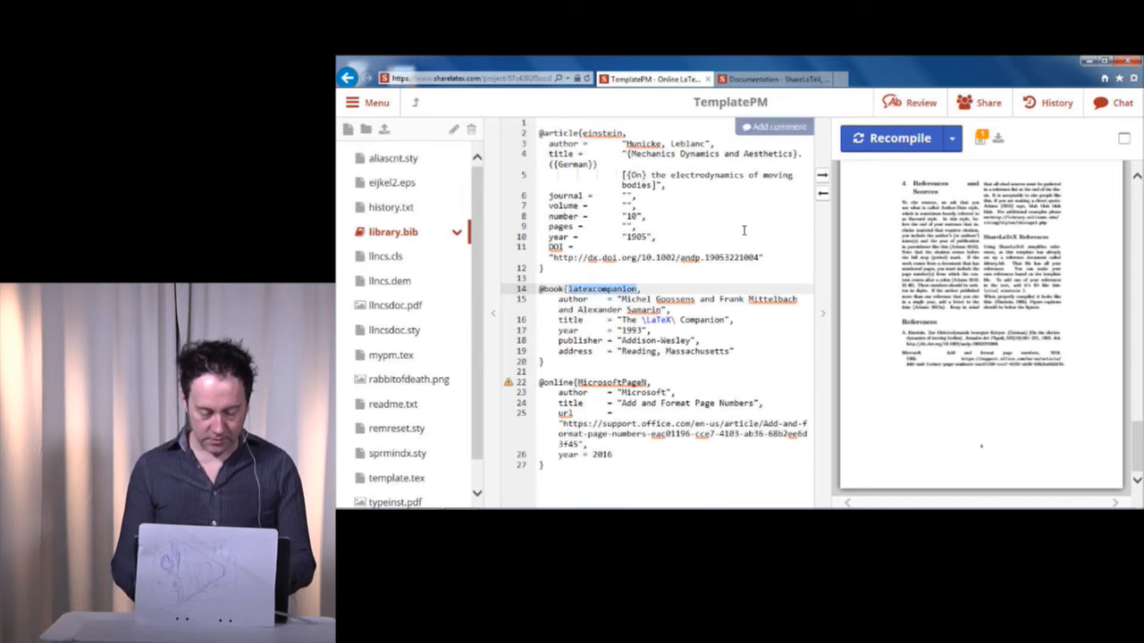
pyautogui.write('funad')
pyautogui.press('BackSpace')
pyautogui.press('BackSpace')
pyautogui.write('deman')
pyautogui.press('BackSpace')
pyautogui.press('BackSpace')
pyautogui.write('a')
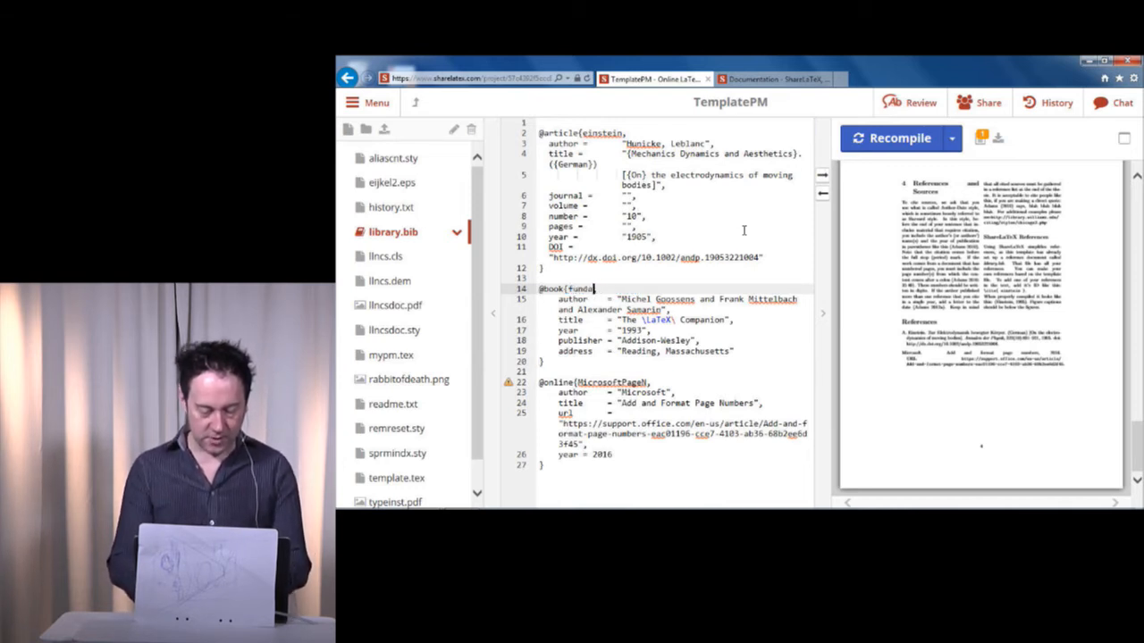
pyautogui.write('mentals,')
# Replace the author value of the fundamentals book entry with the new author's full name.
pyautogui.press('Down')
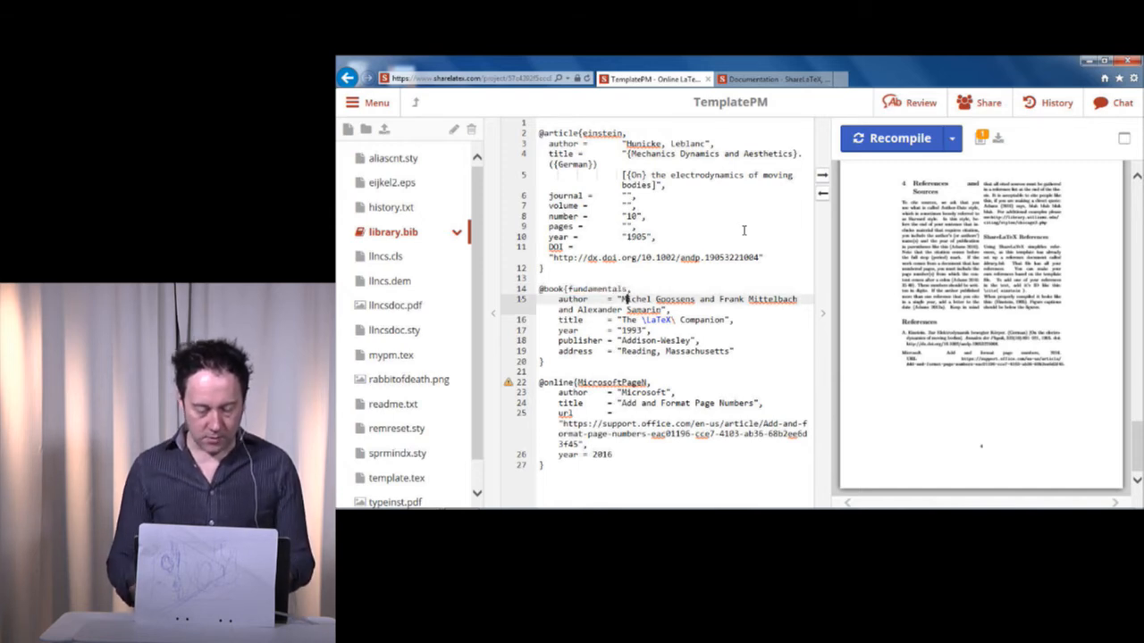
pyautogui.hotkey('ctrl', 'shift', 'Right')
pyautogui.hotkey('ctrl', 'shift', 'Right')
pyautogui.hotkey('ctrl', 'shift', 'Right')
pyautogui.hotkey('ctrl', 'shift', 'Right')
pyautogui.hotkey('ctrl', 'shift', 'Right')
pyautogui.hotkey('ctrl', 'shift', 'Right')
pyautogui.hotkey('ctrl', 'shift', 'Right')
pyautogui.hotkey('ctrl', 'shift', 'Right')
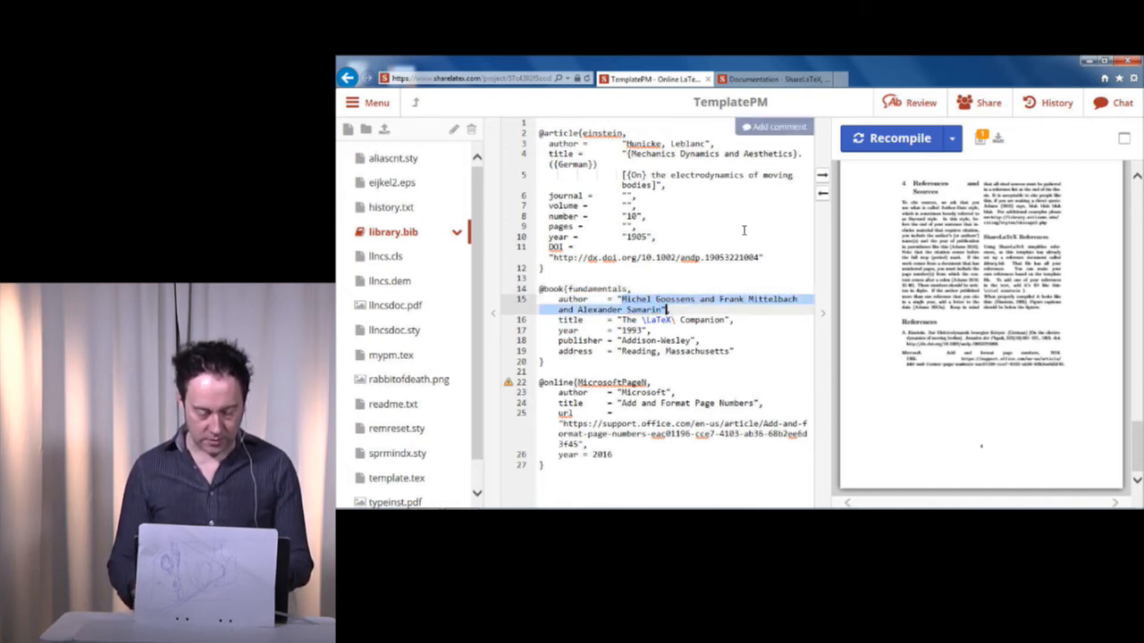
pyautogui.write('Ernest Ada')
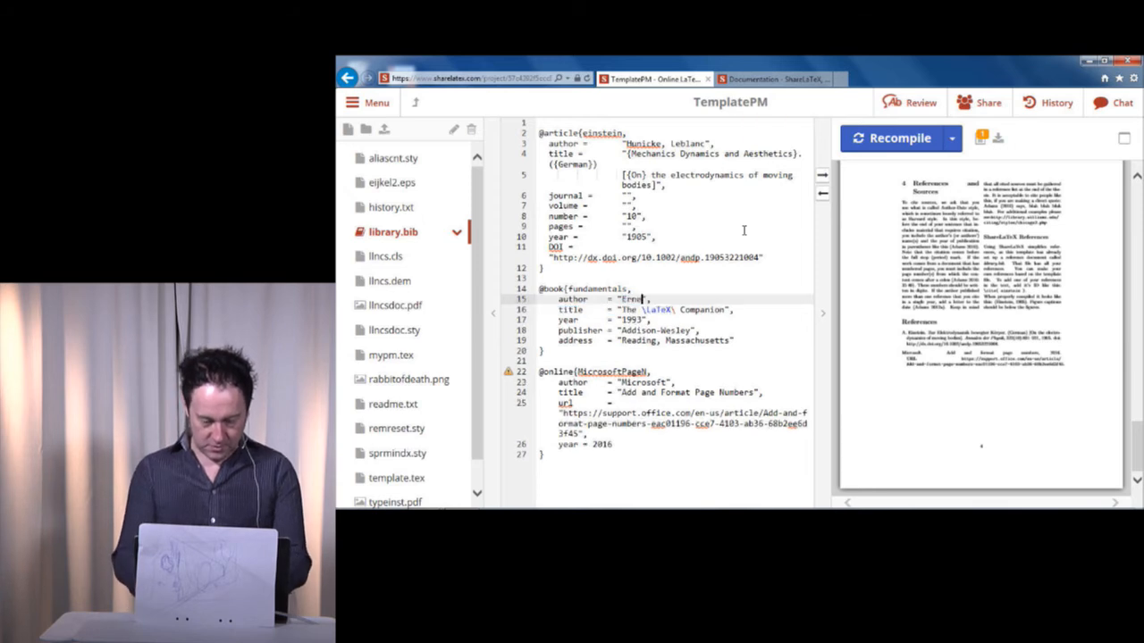
pyautogui.press('Down')
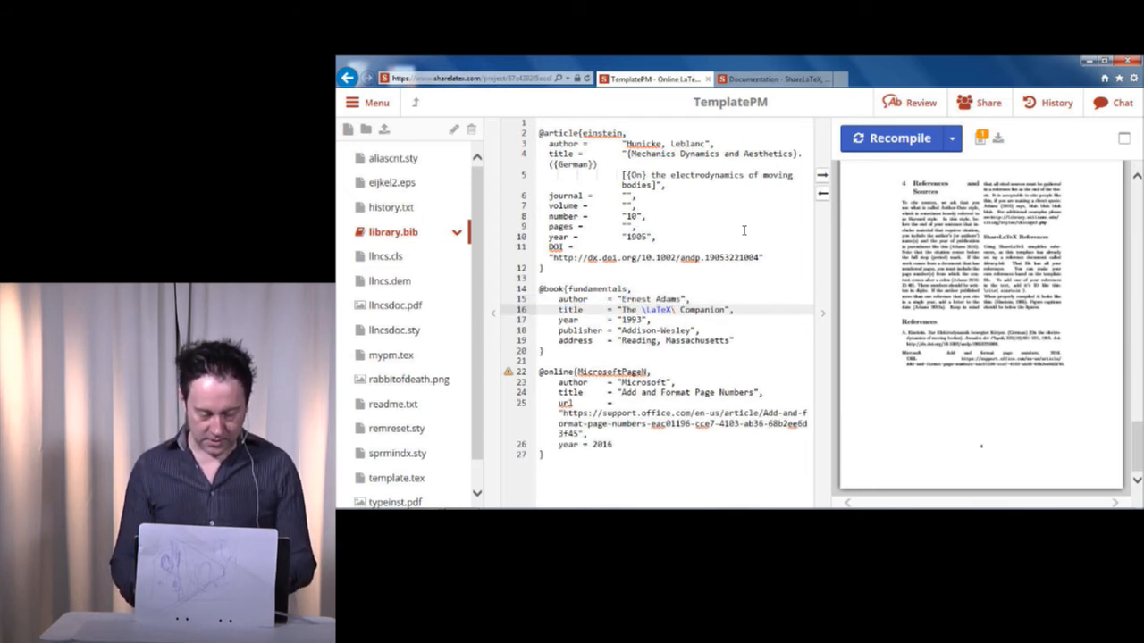
pyautogui.hotkey('ctrl', 'shift', 'Right')
pyautogui.hotkey('ctrl', 'shift', 'Right')
pyautogui.hotkey('ctrl', 'shift', 'Right')
pyautogui.hotkey('ctrl', 'shift', 'Right')
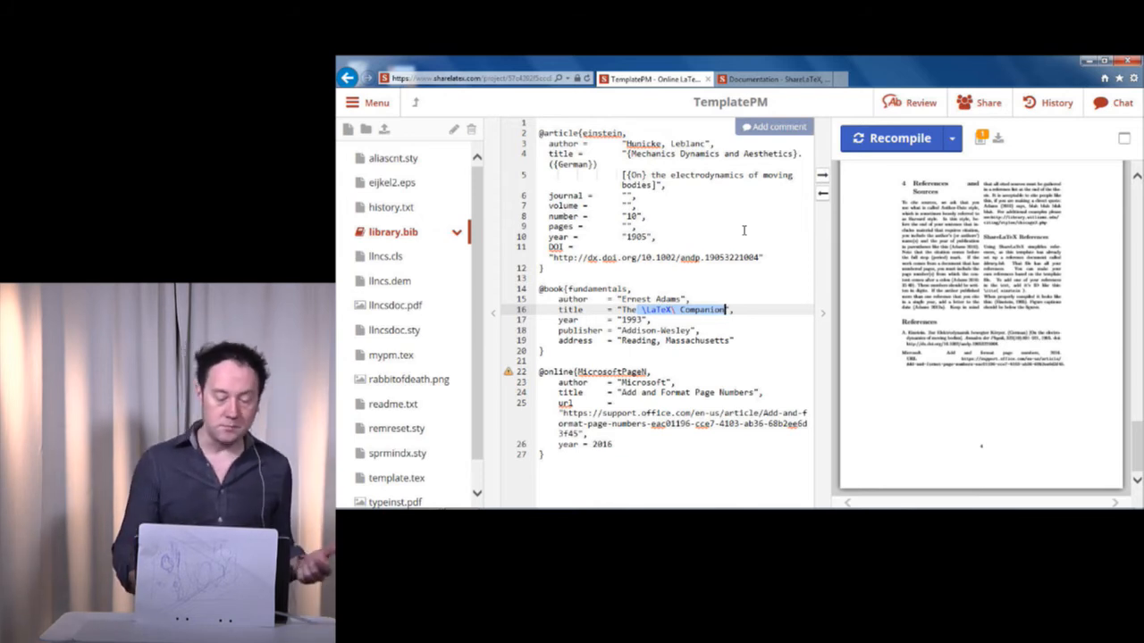
# Copy the whole MicrosoftPageN online entry and paste the duplicate on a new line at the end of library.bib.
pyautogui.press('Down')
pyautogui.press('Down')
pyautogui.press('Down')
pyautogui.press('Down')
pyautogui.press('Down')
pyautogui.press('Down')
pyautogui.press('Down')
pyautogui.press('Up')
pyautogui.press('Left')
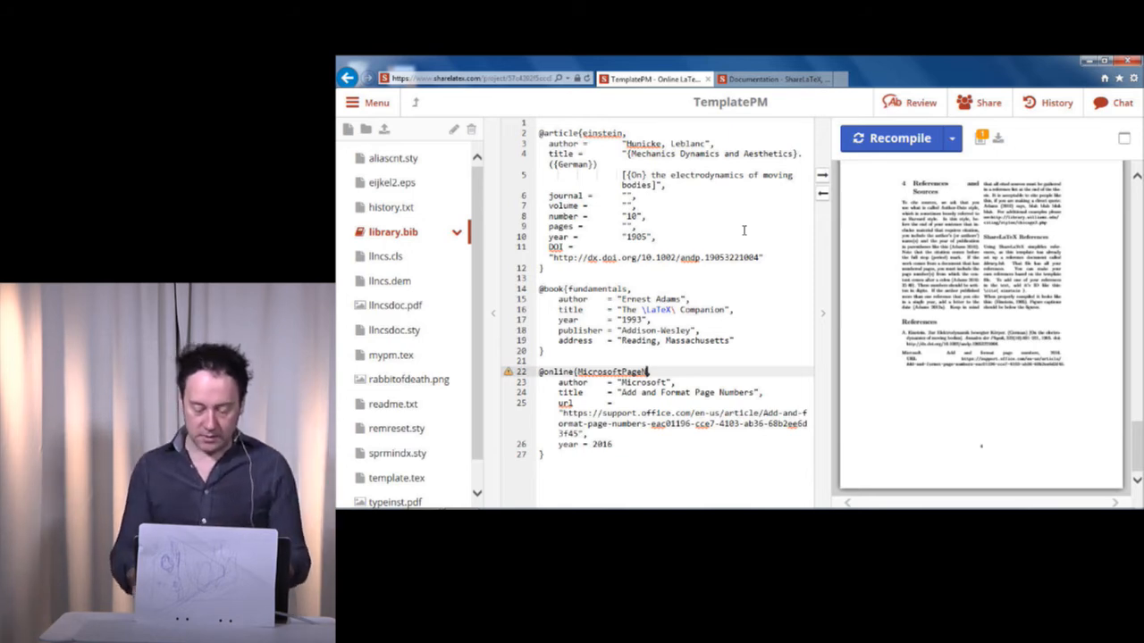
pyautogui.press('Home')
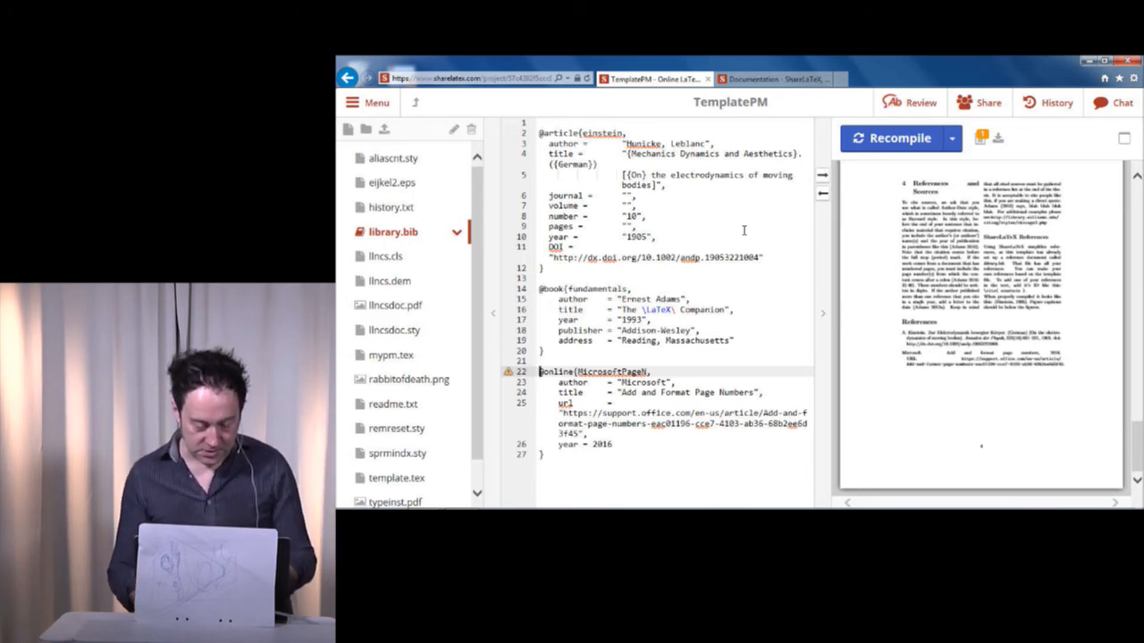
pyautogui.hotkey('shift', 'Down')
pyautogui.hotkey('shift', 'Down')
pyautogui.hotkey('shift', 'Down')
pyautogui.hotkey('shift', 'Down')
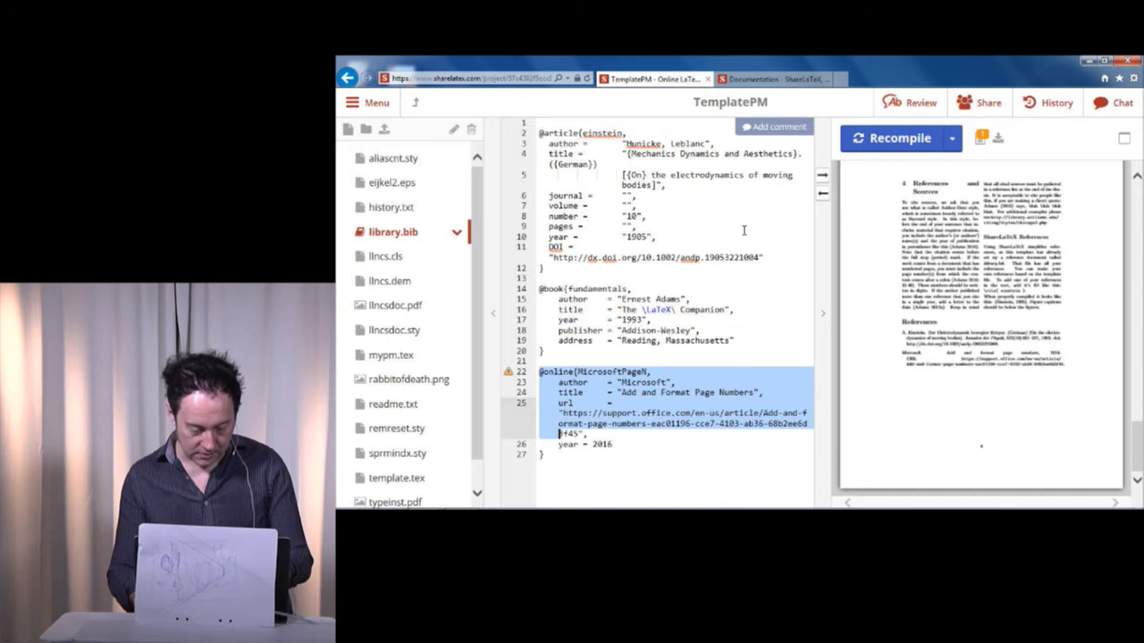
pyautogui.hotkey('shift', 'Down')
pyautogui.hotkey('ctrl', 'c')
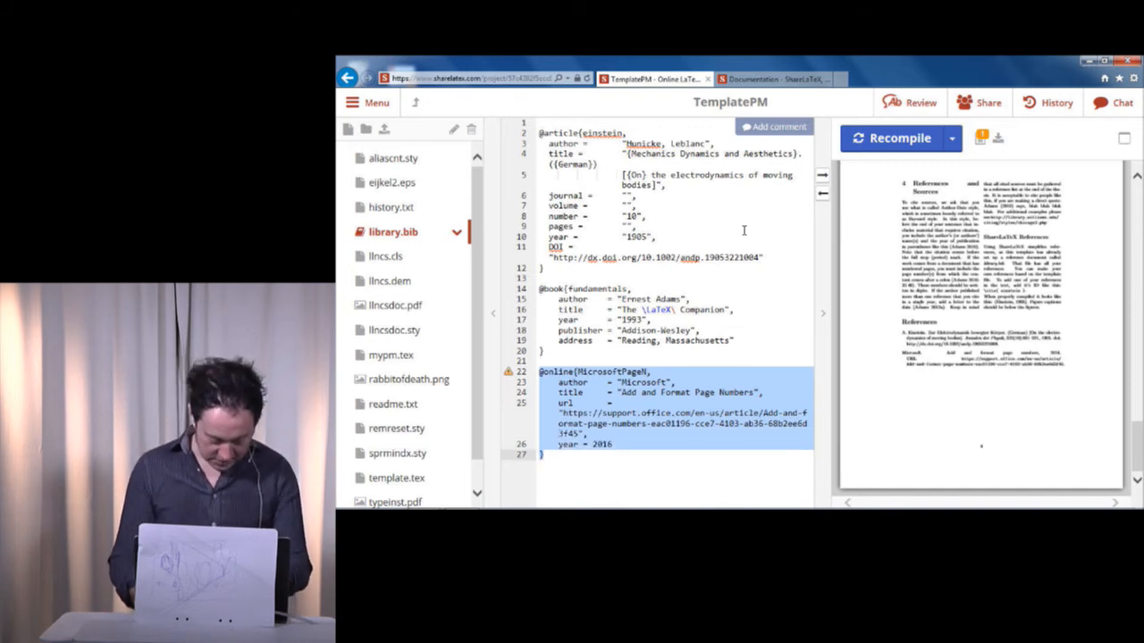
pyautogui.press('Right')
pyautogui.press('Return')
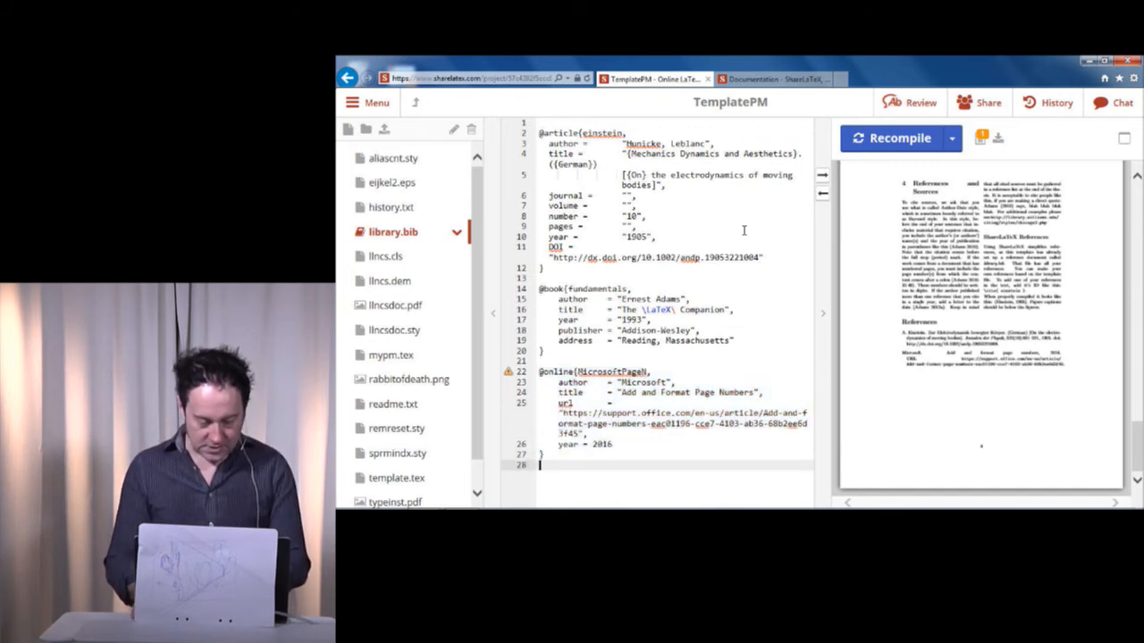
pyautogui.hotkey('ctrl', 'v')
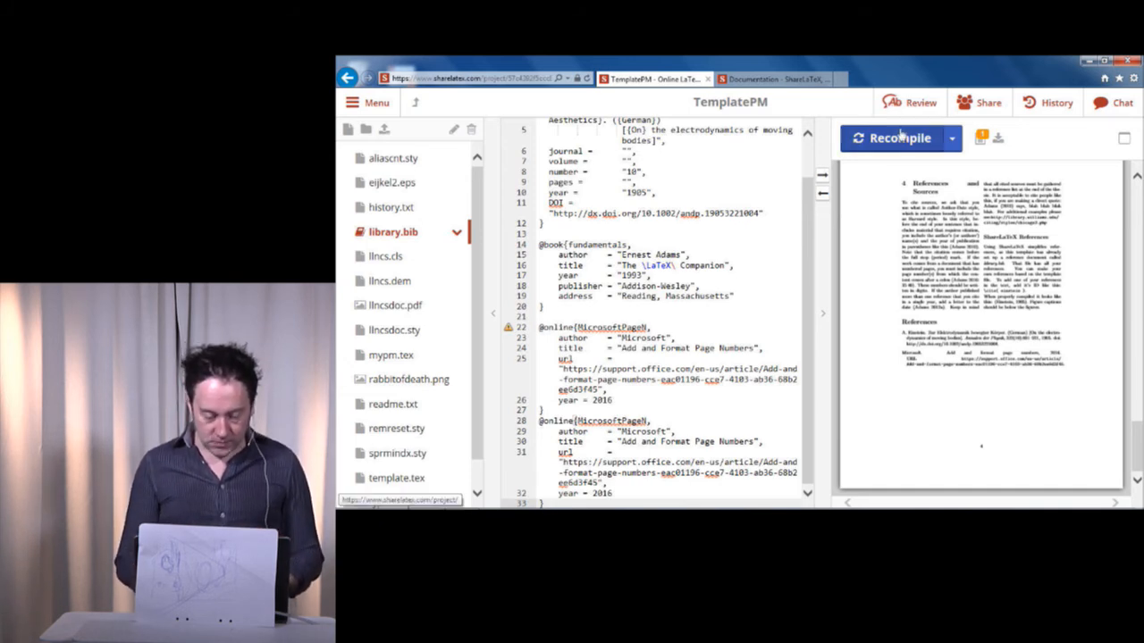
# Change the duplicated online entry's citation key to "AnotherOnlineResource" and recompile the document.
pyautogui.press('Up')
pyautogui.press('Up')
pyautogui.press('Up')
pyautogui.press('Up')
pyautogui.press('Up')
pyautogui.press('Up')
pyautogui.press('Up')
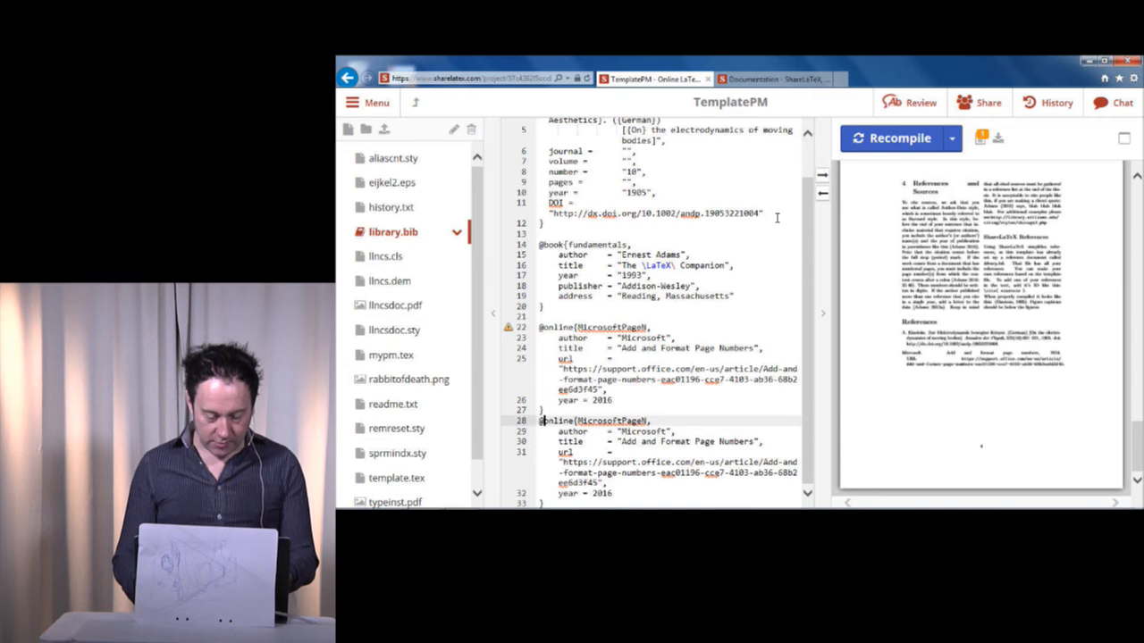
pyautogui.press('Right')
pyautogui.hotkey('ctrl', 'shift', 'Right')
pyautogui.press('Left')
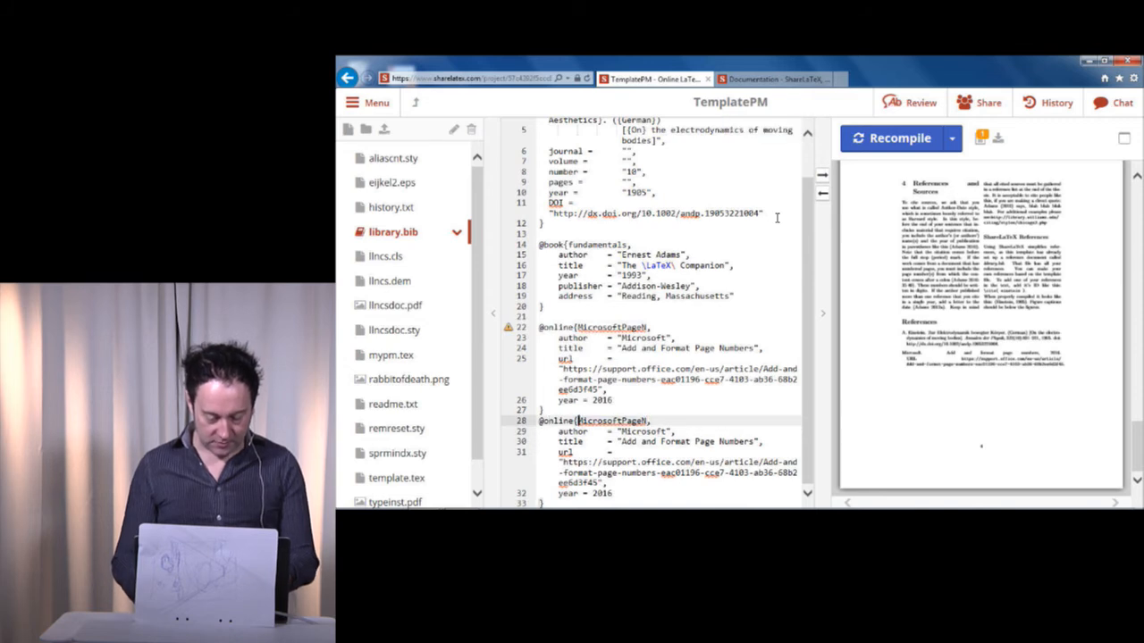
pyautogui.press('BackSpace')
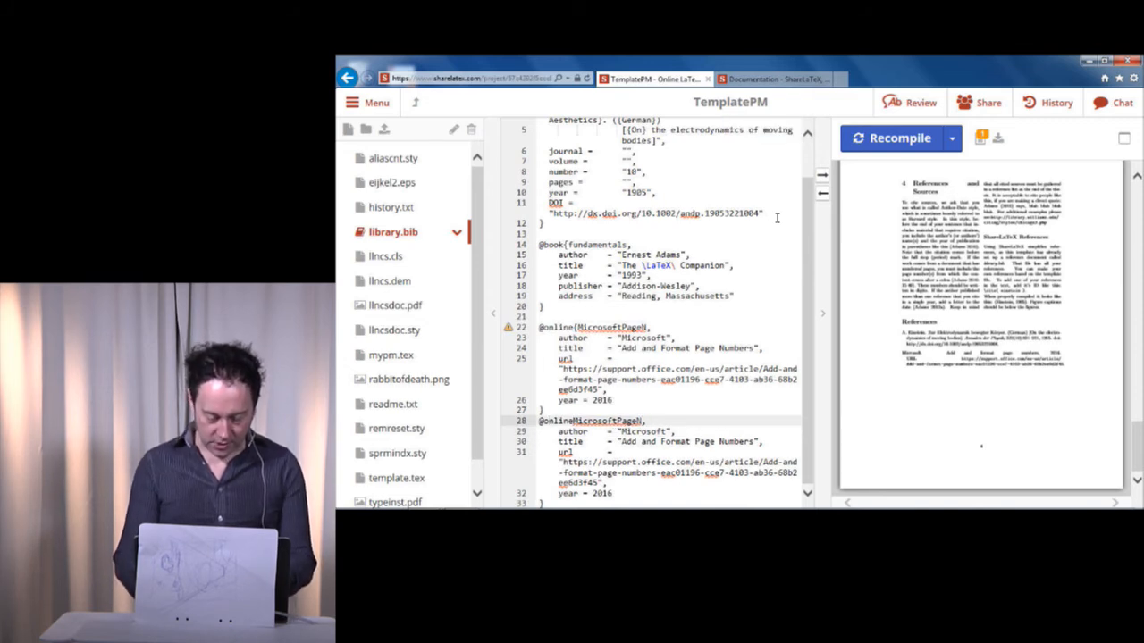
pyautogui.write('{')
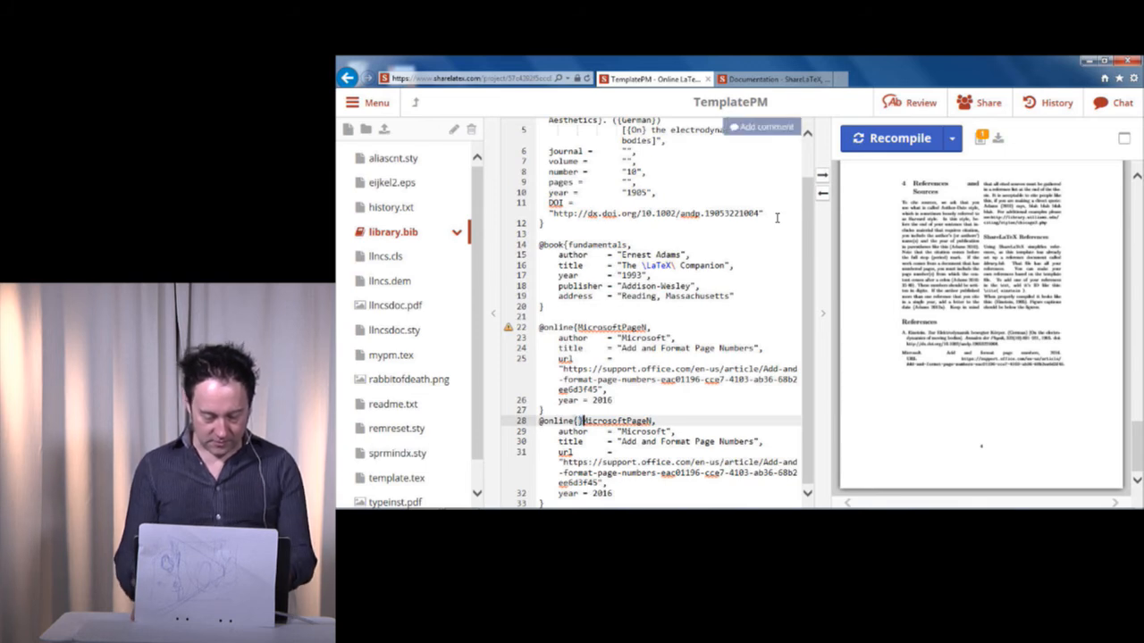
pyautogui.press('Delete')
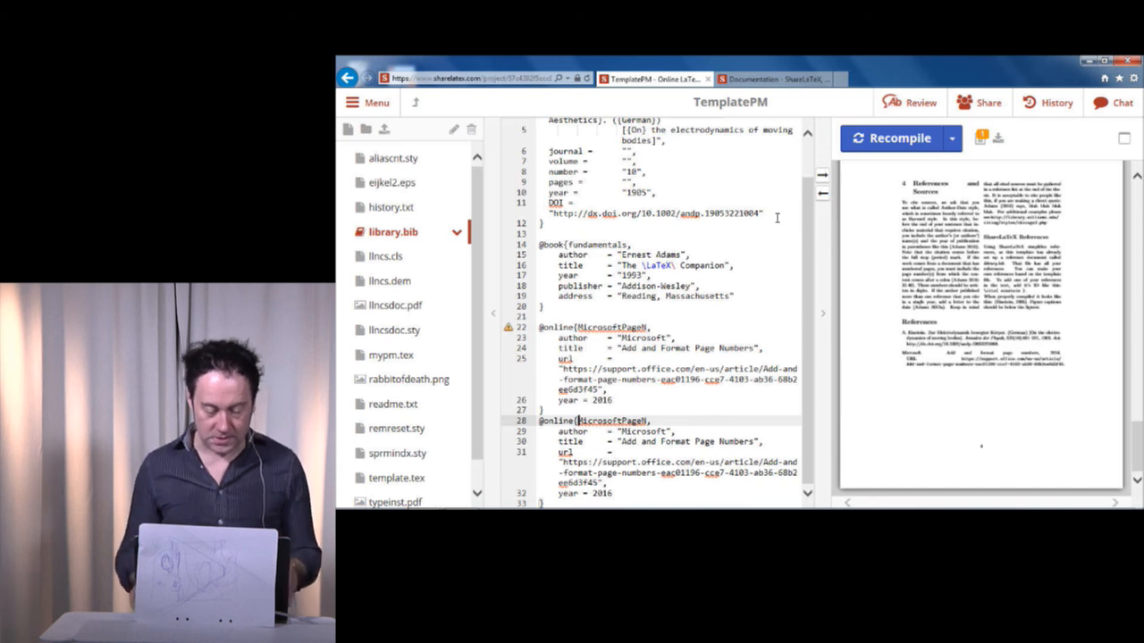
pyautogui.hotkey('ctrl', 'shift', 'Right')
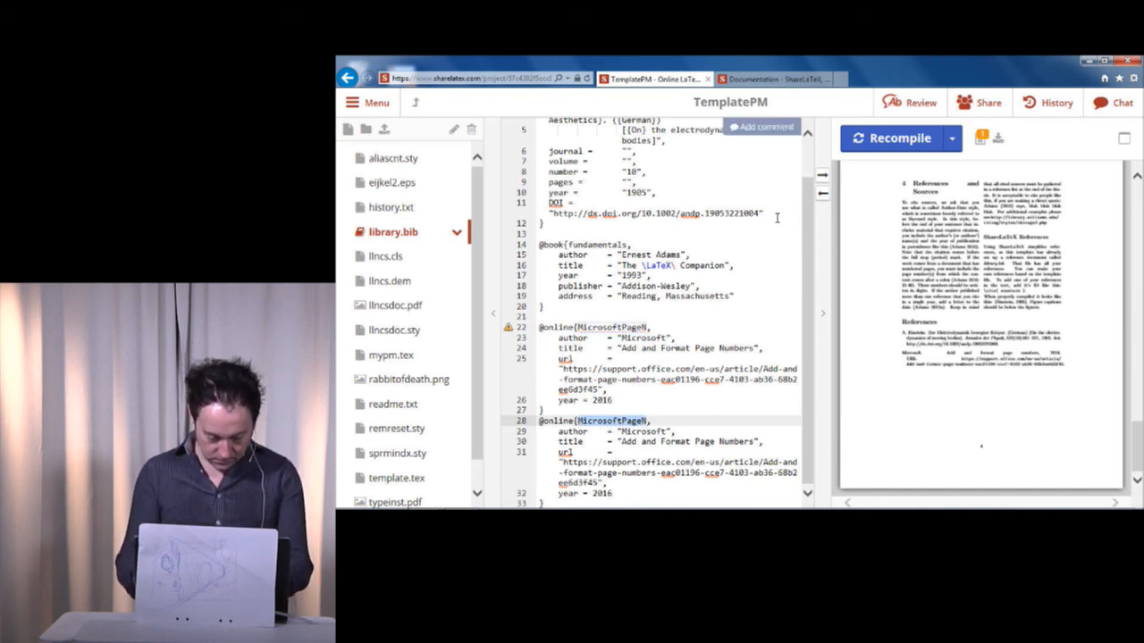
pyautogui.write('A')
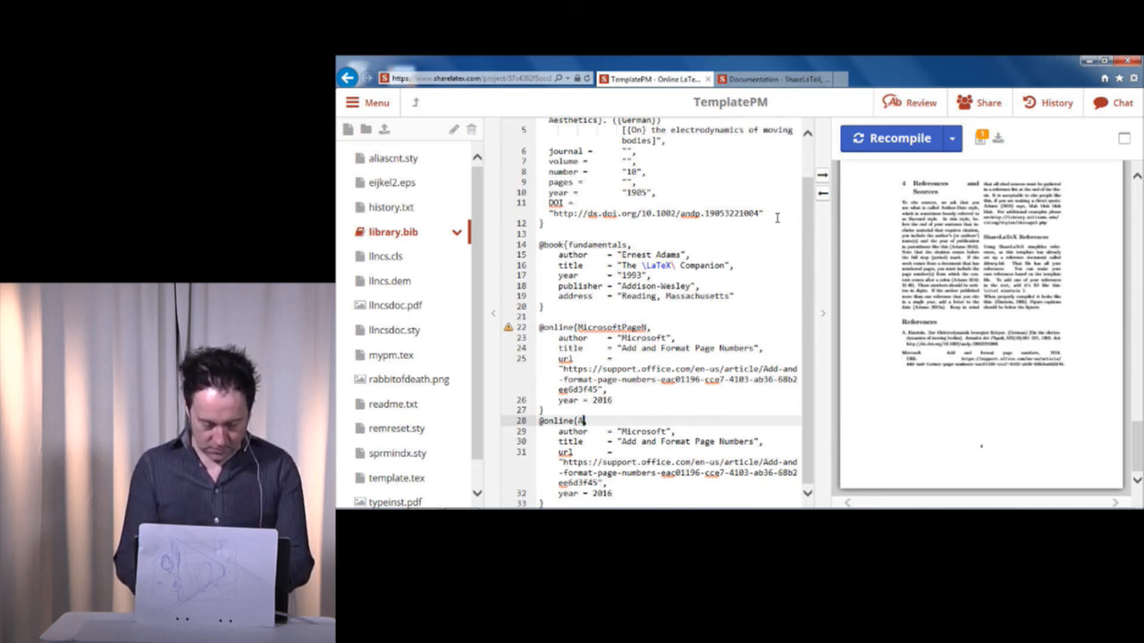
pyautogui.write('notherOnlineResource,')
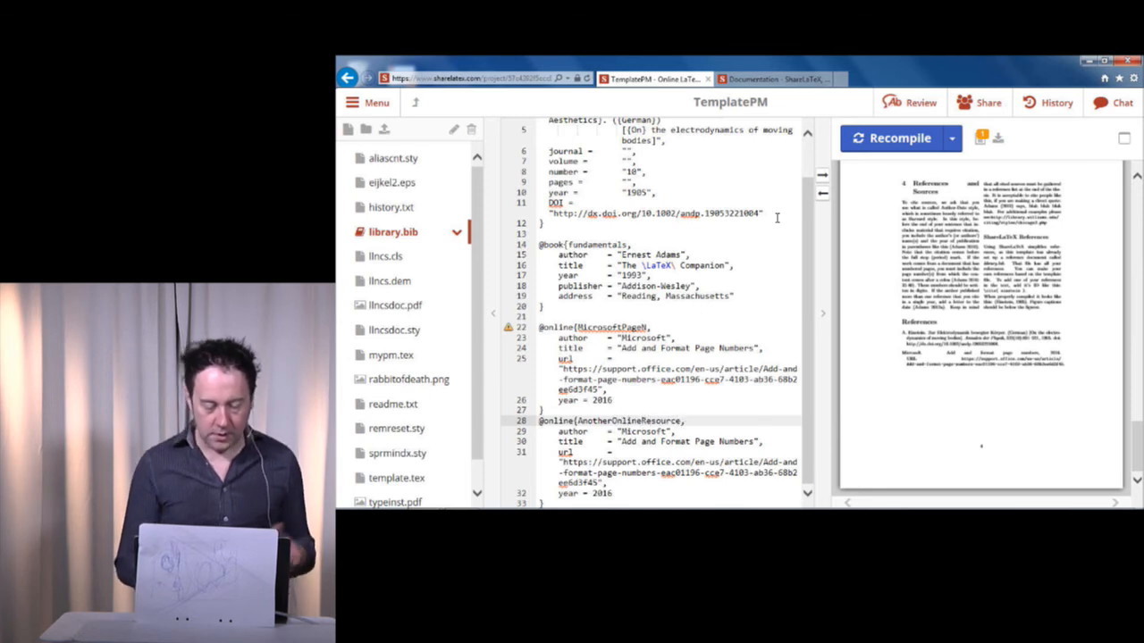
pyautogui.click(912, 141)
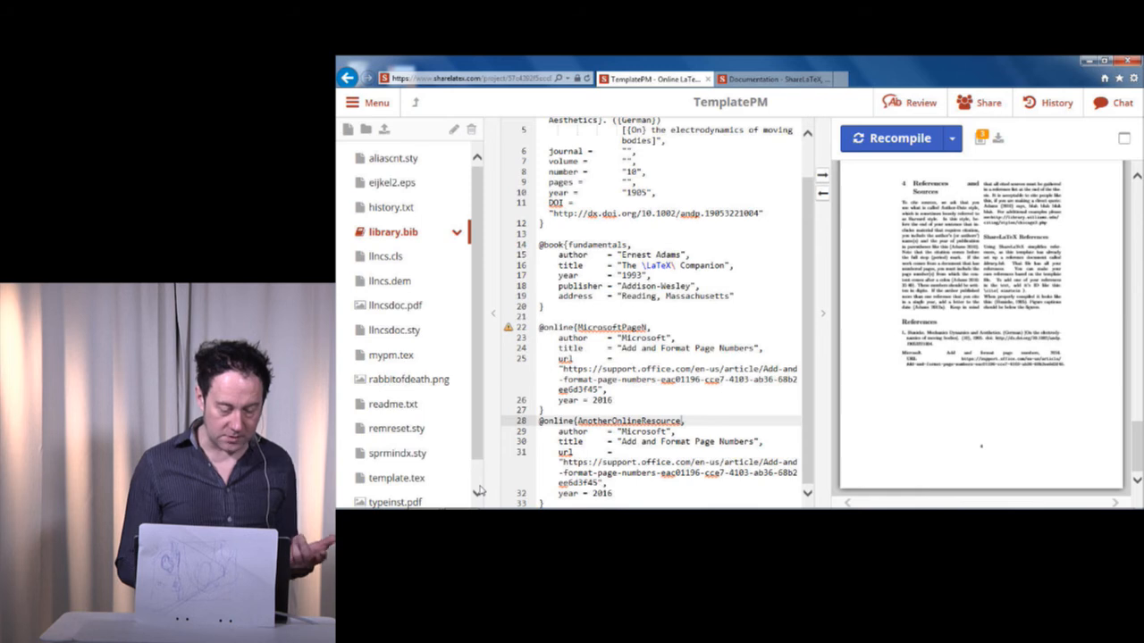
# Open template.tex and examine the \cite example in the ShareLaTeX References subsection.
pyautogui.scroll(-1, 411, 322)
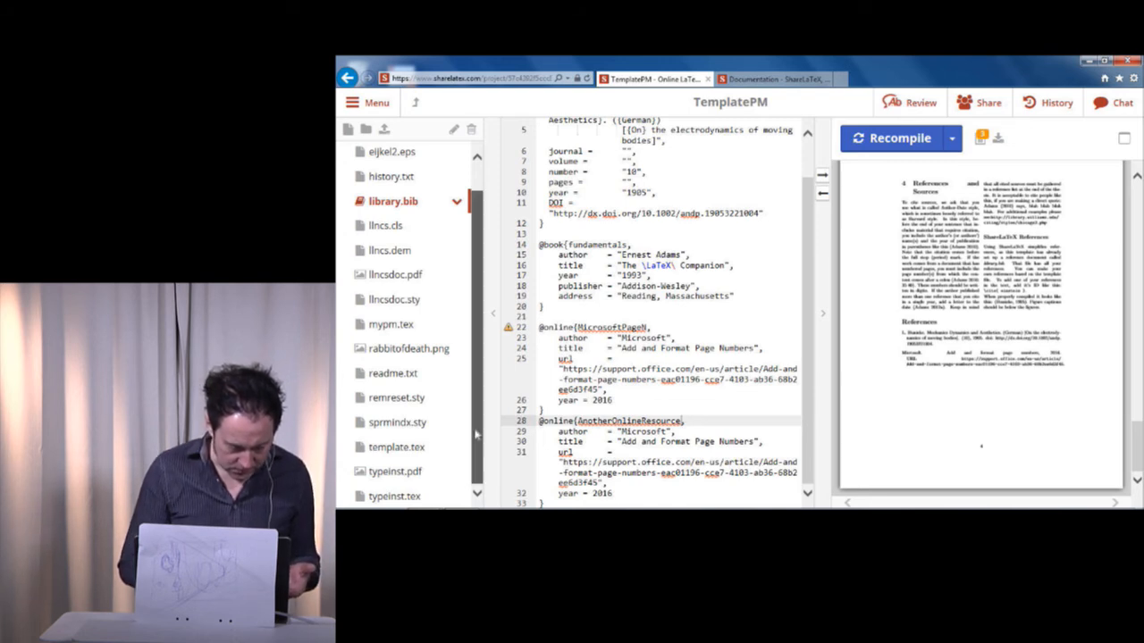
pyautogui.click(397, 447)
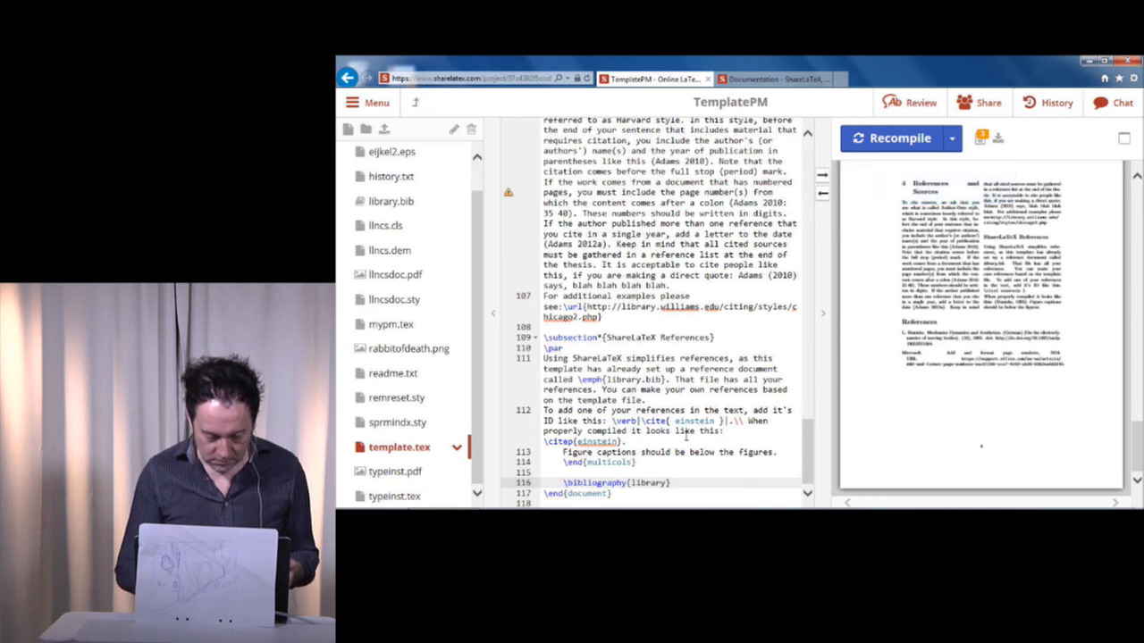
pyautogui.click(688, 286)
pyautogui.press('Up')
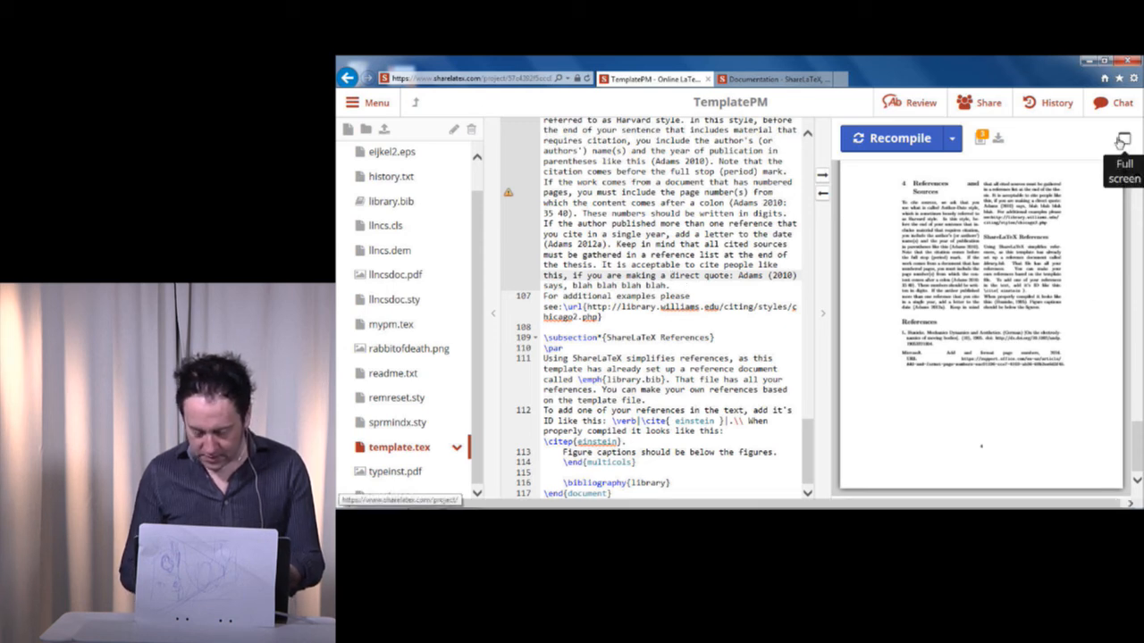
pyautogui.click(641, 420)
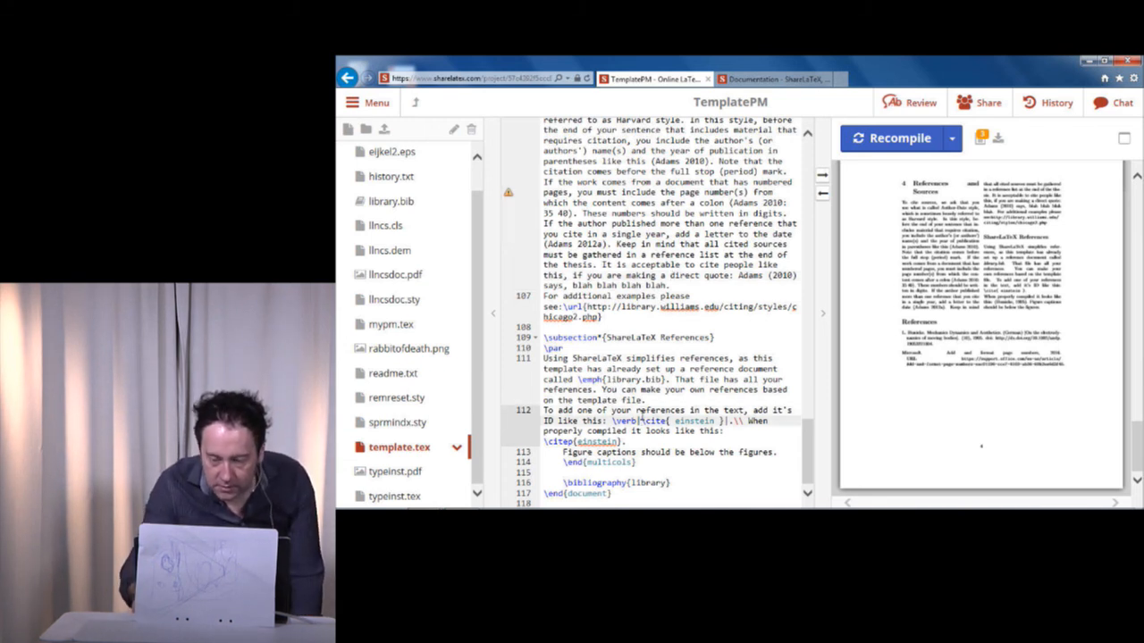
# Compare the \cite{ einstein } example with its compiled citation in the full-screen PDF, and jump from there to its source line.
pyautogui.moveTo(641, 420); pyautogui.dragTo(725, 420)
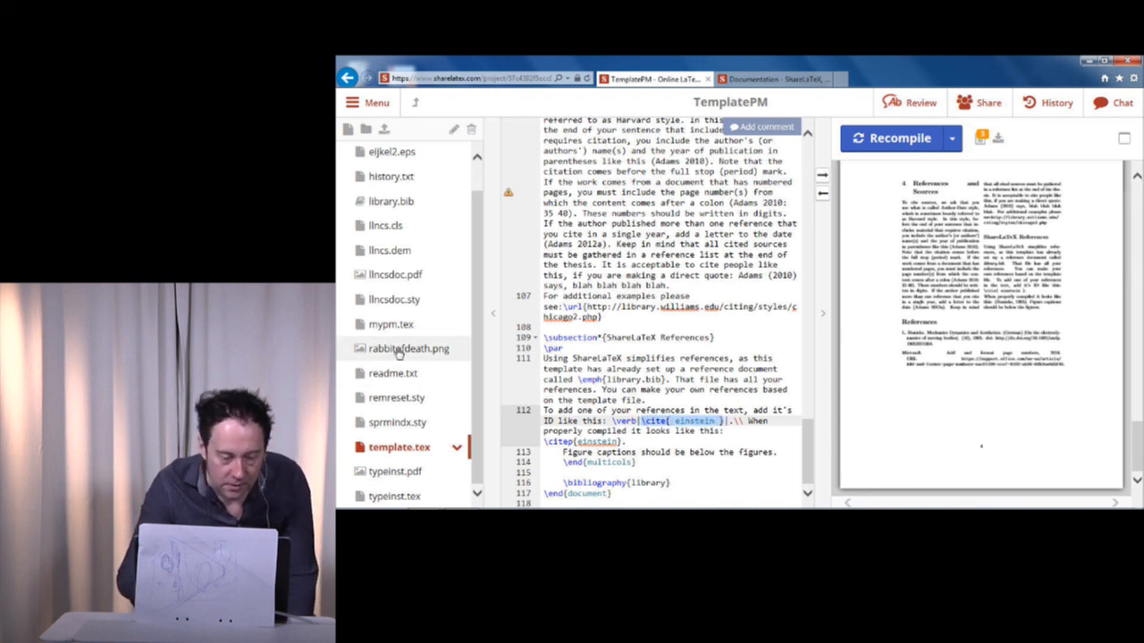
pyautogui.click(1124, 140)
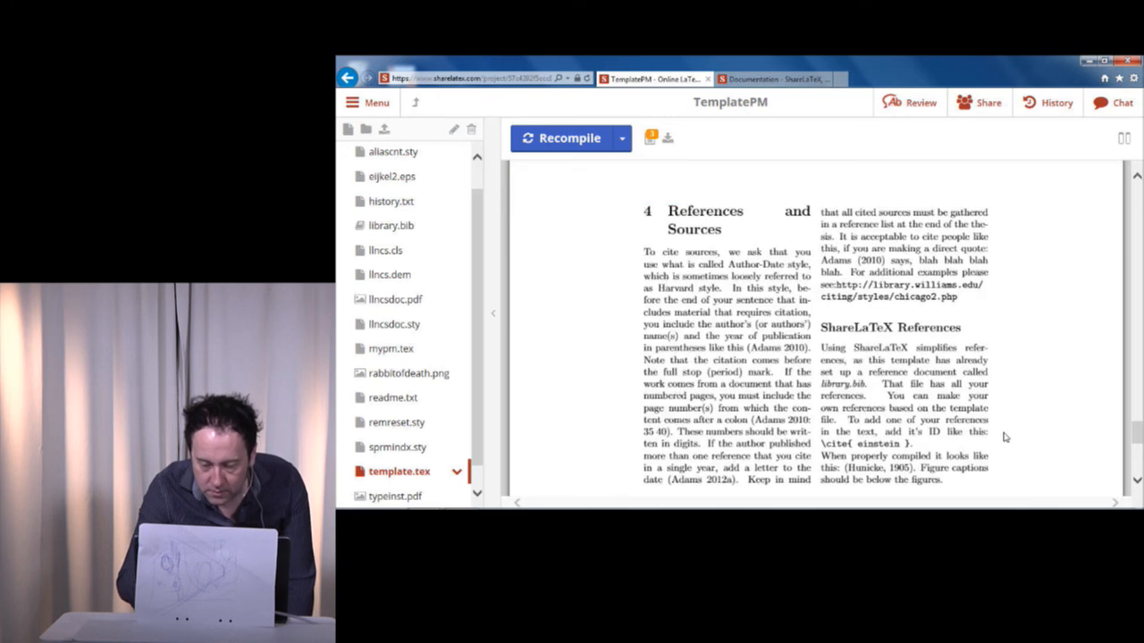
pyautogui.doubleClick(864, 469)
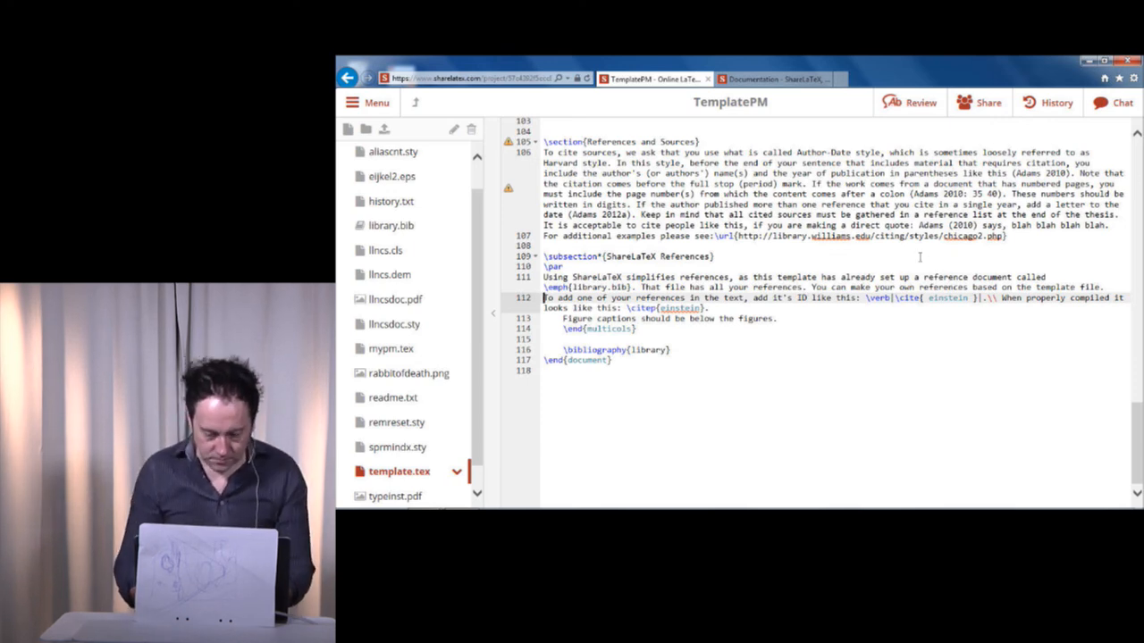
pyautogui.press('Up')
pyautogui.press('Up')
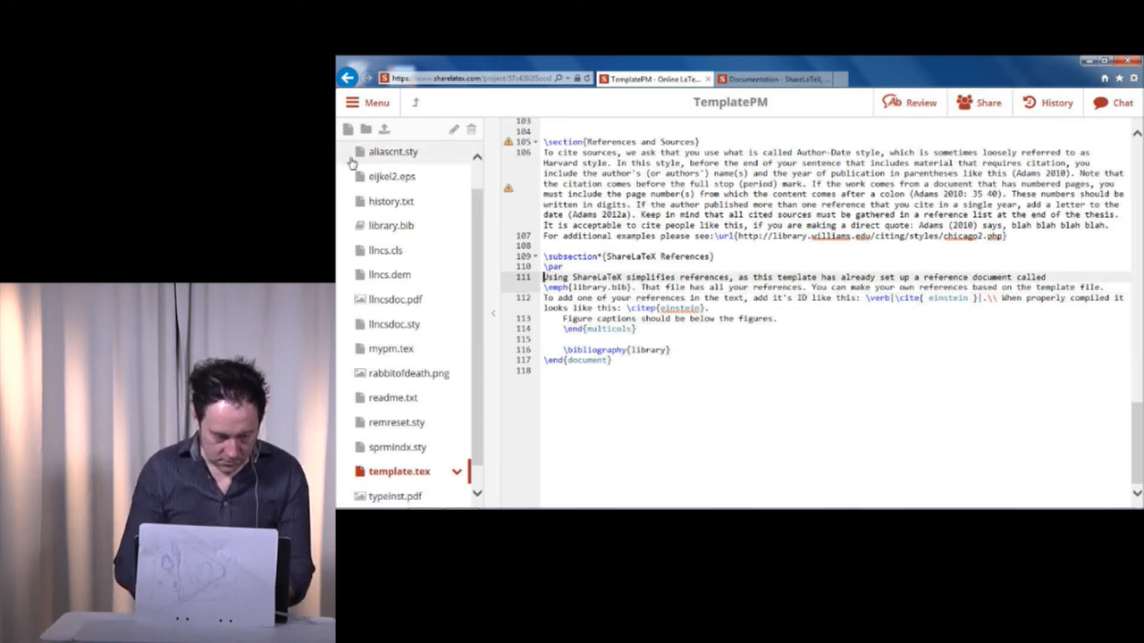
pyautogui.click(492, 314)
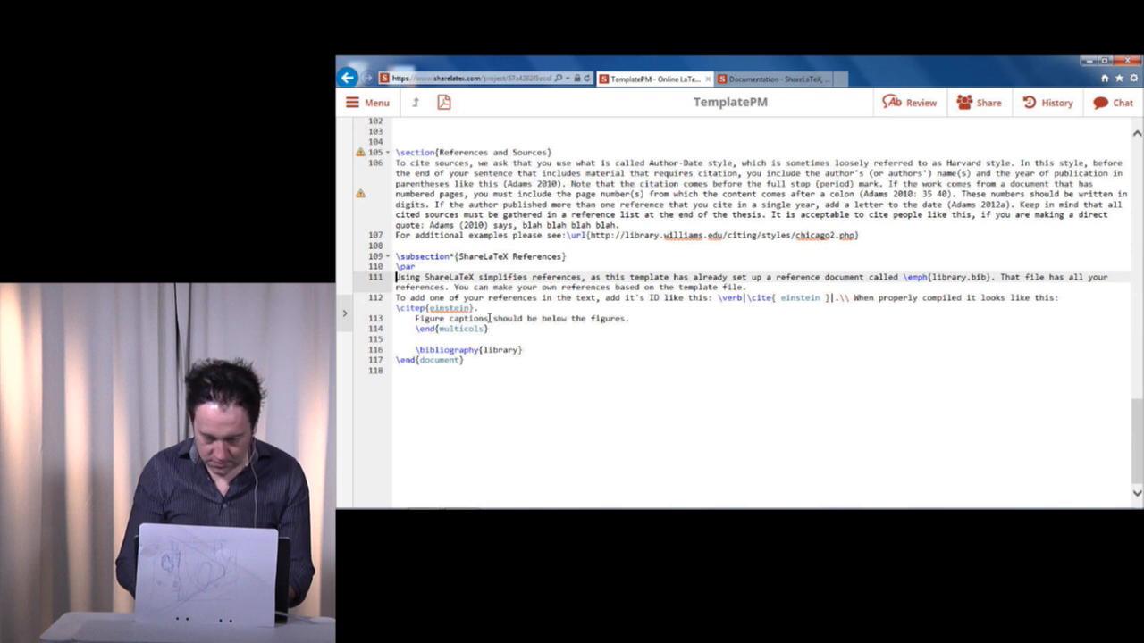
pyautogui.click(345, 309)
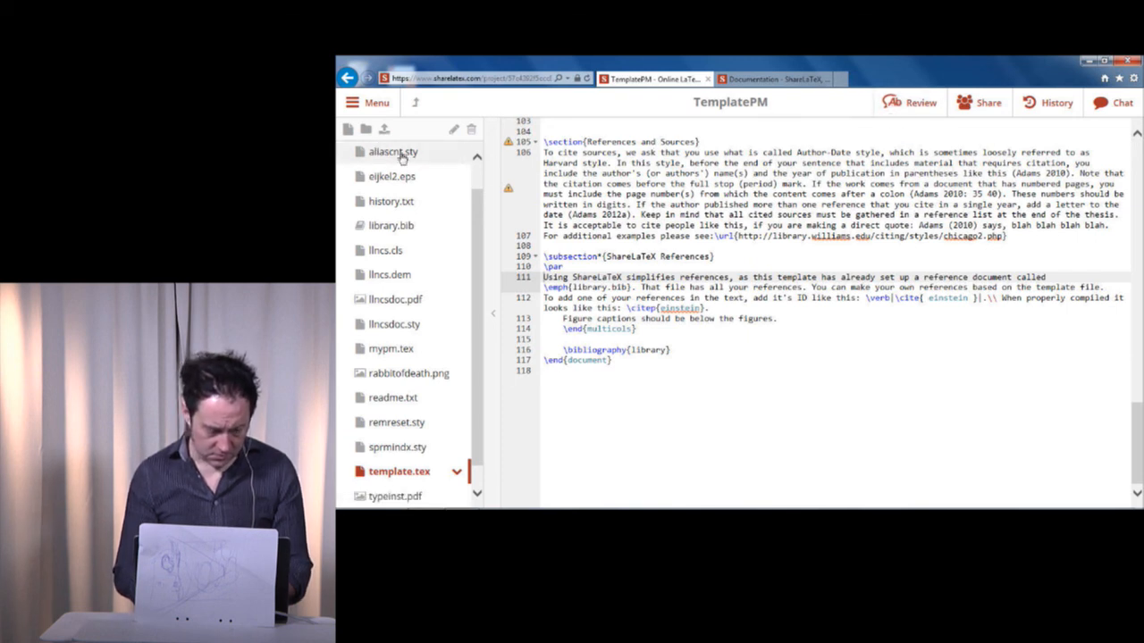
pyautogui.doubleClick(422, 475)
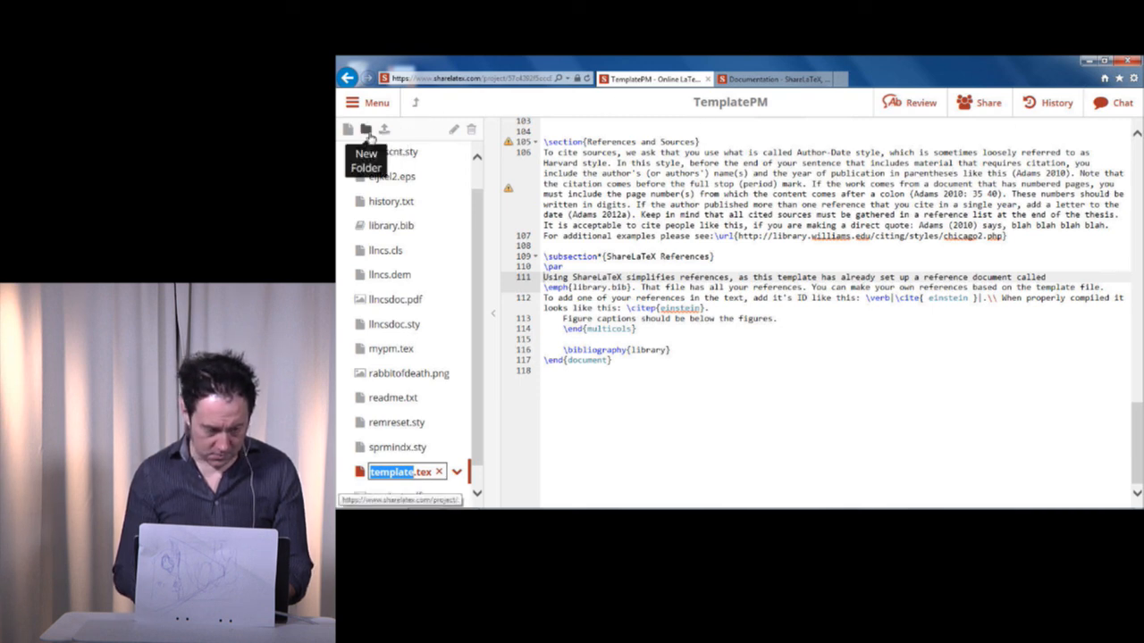
# Reload the project page in the browser.
pyautogui.press('F5')
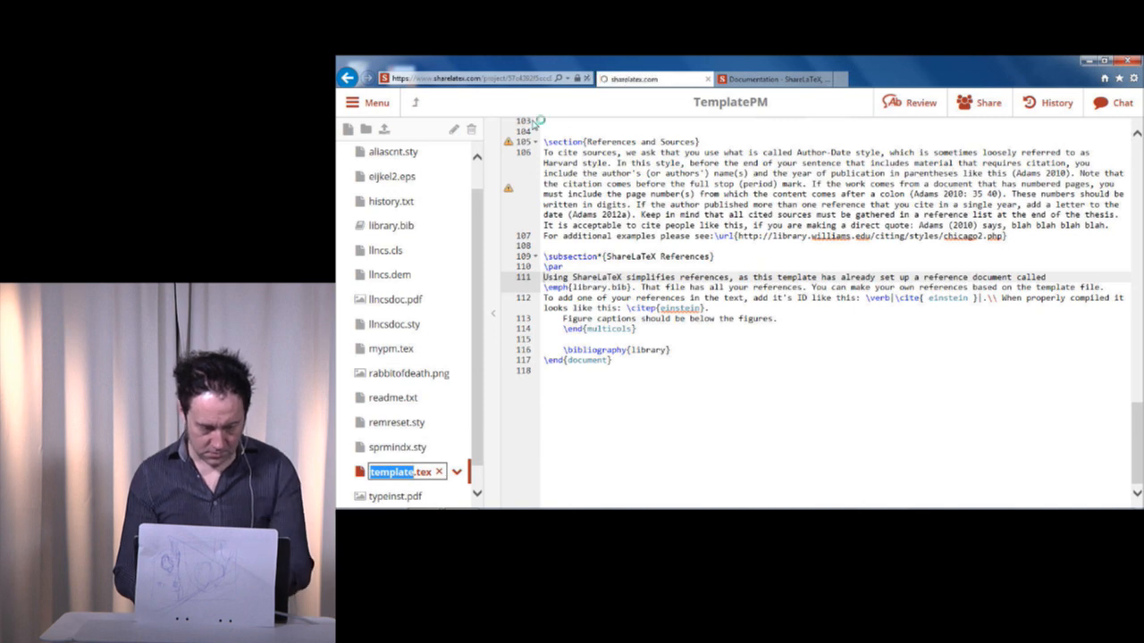